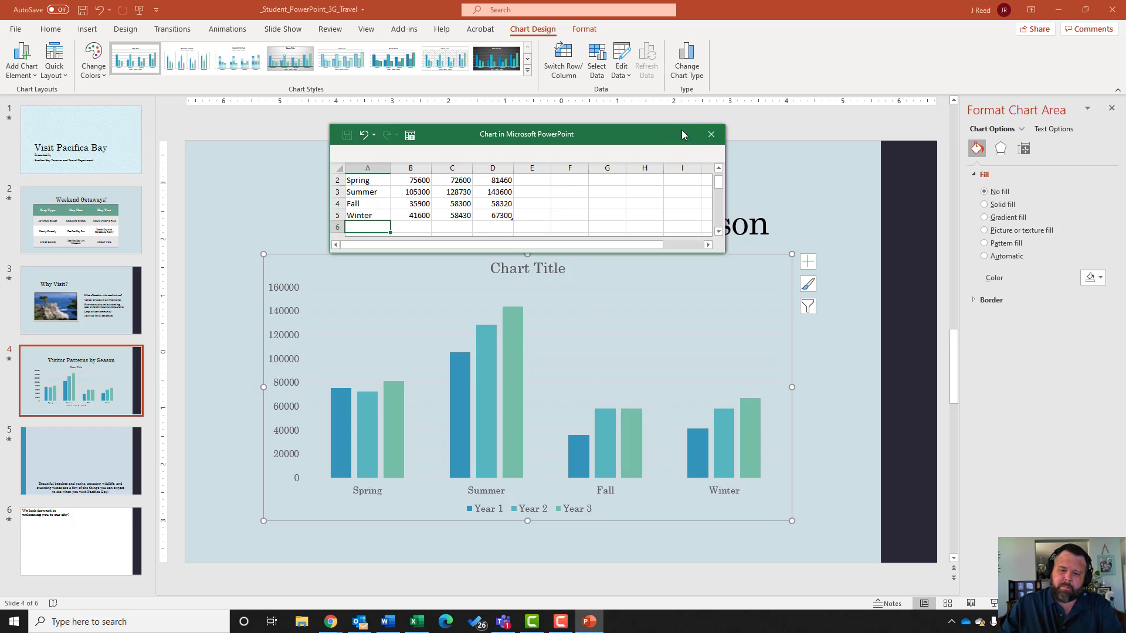
Close the chart datasheet now that it holds the seasonal Years 1–3 visitor data.
click(712, 138)
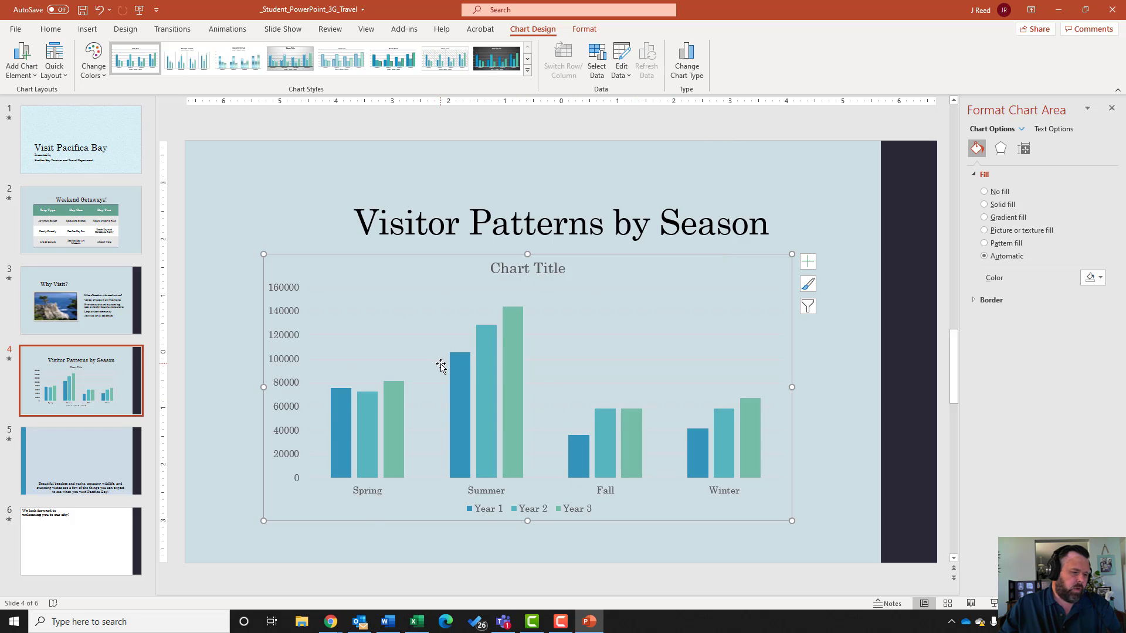
Apply the dark Style 8 chart style to the seasonal visitor chart.
mouse_move(457, 368)
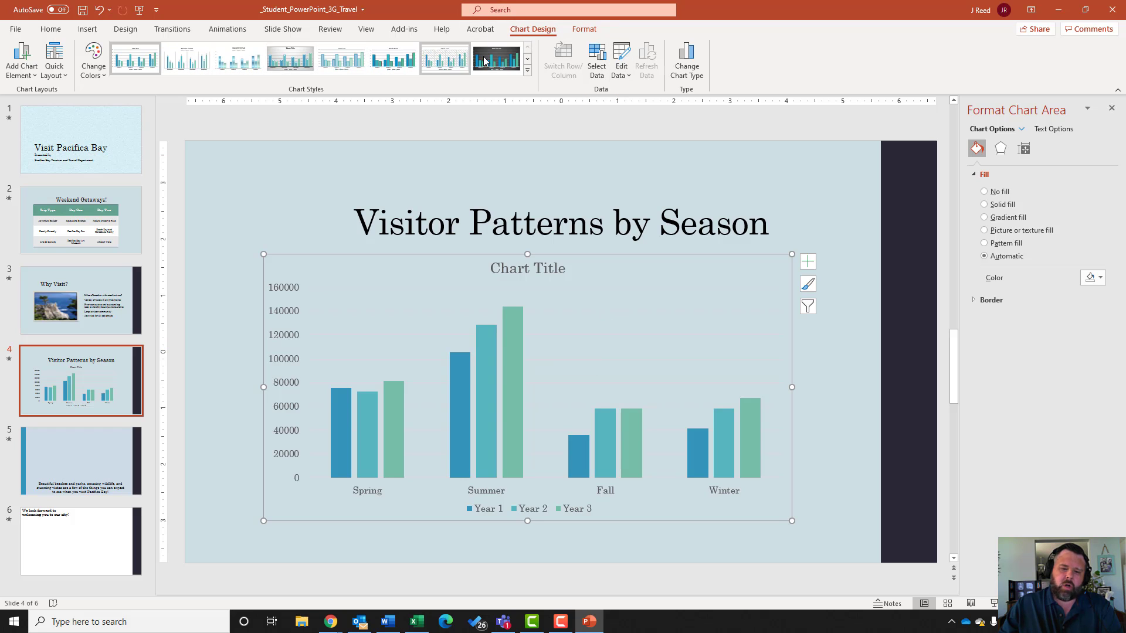
click(527, 71)
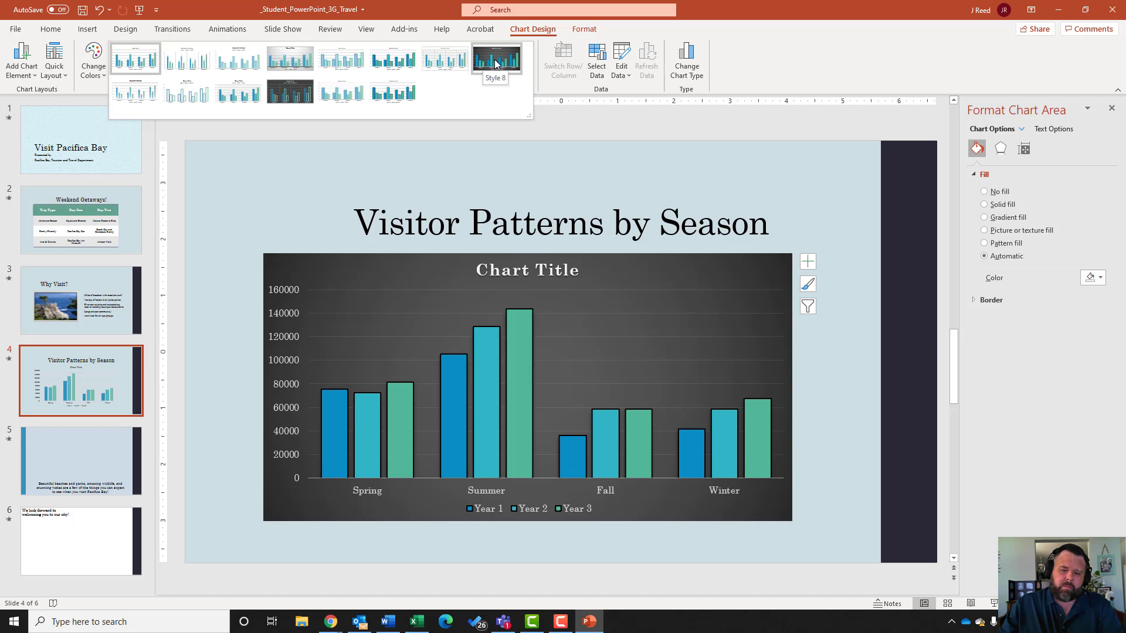
click(491, 61)
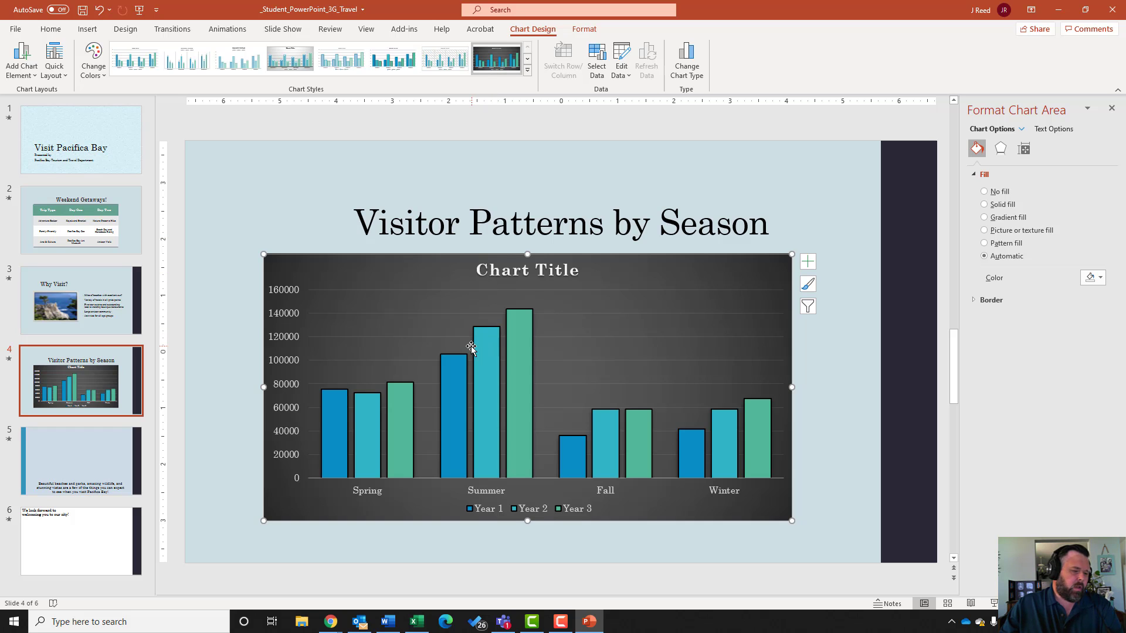
Remove the chart title, keeping the axes, gridlines and legend.
click(804, 263)
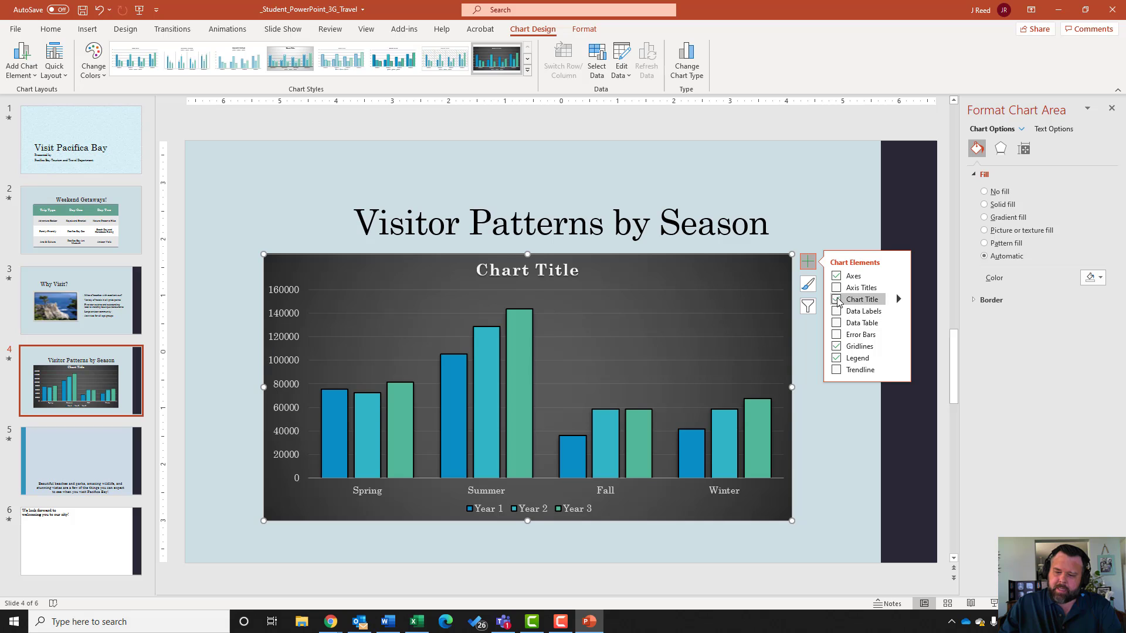
click(837, 299)
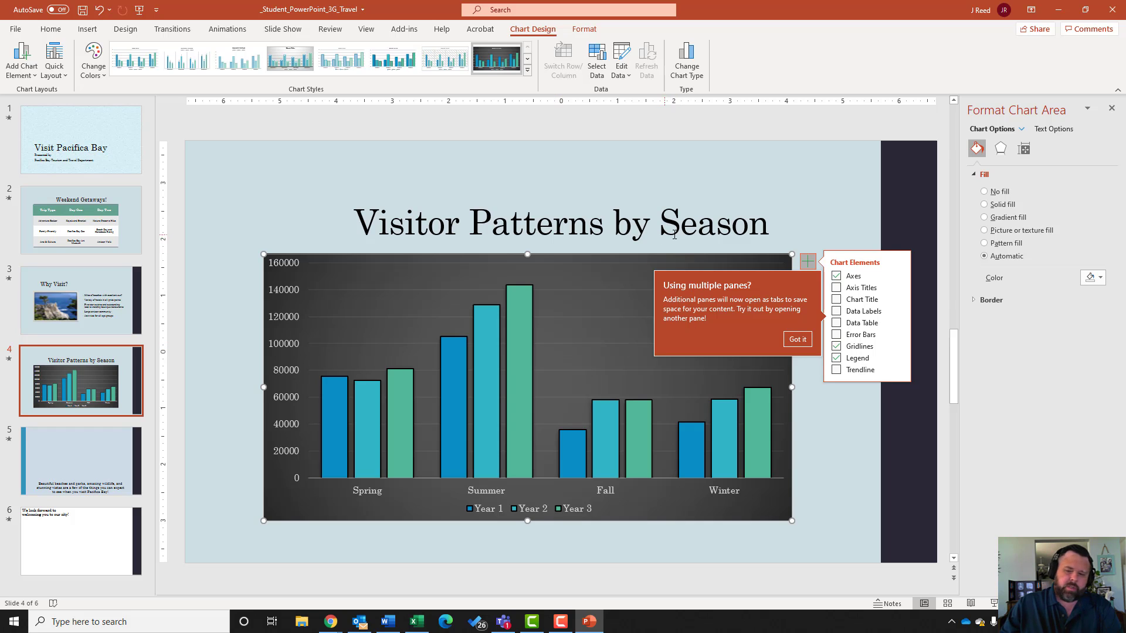
click(809, 265)
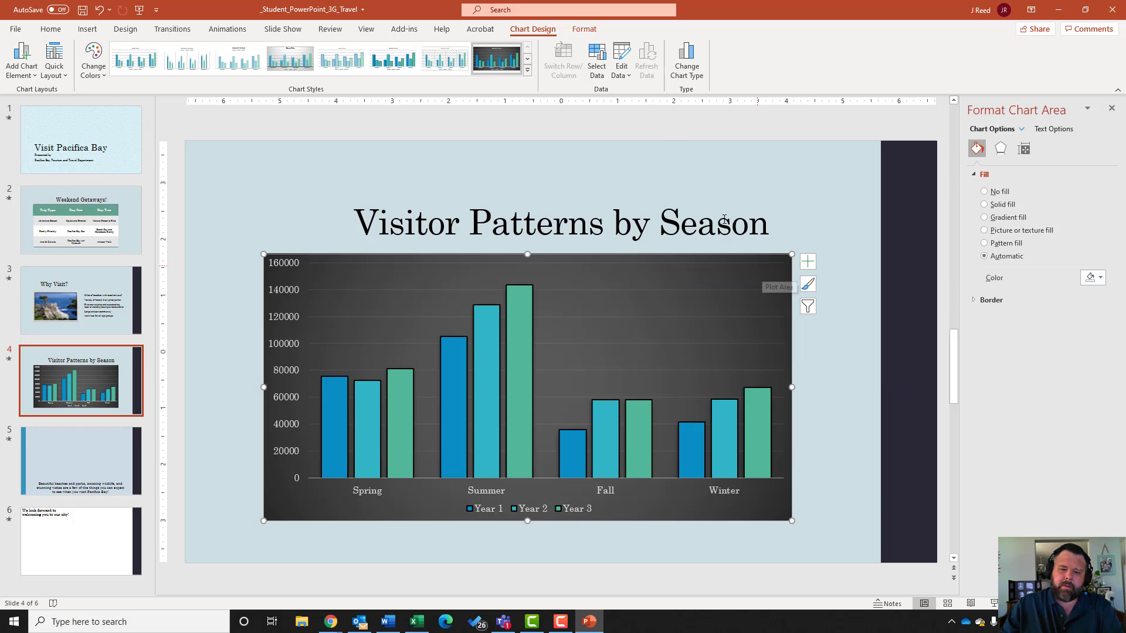
Give the chart a Wipe entrance sequenced By Series, then scroll to slide 5.
click(217, 34)
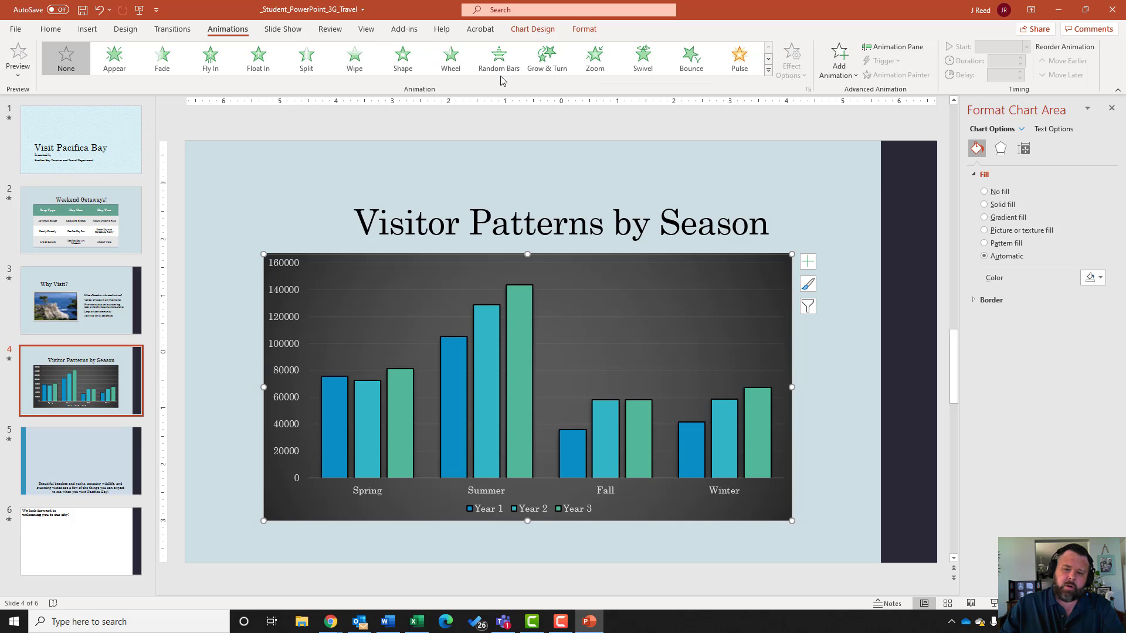
click(768, 71)
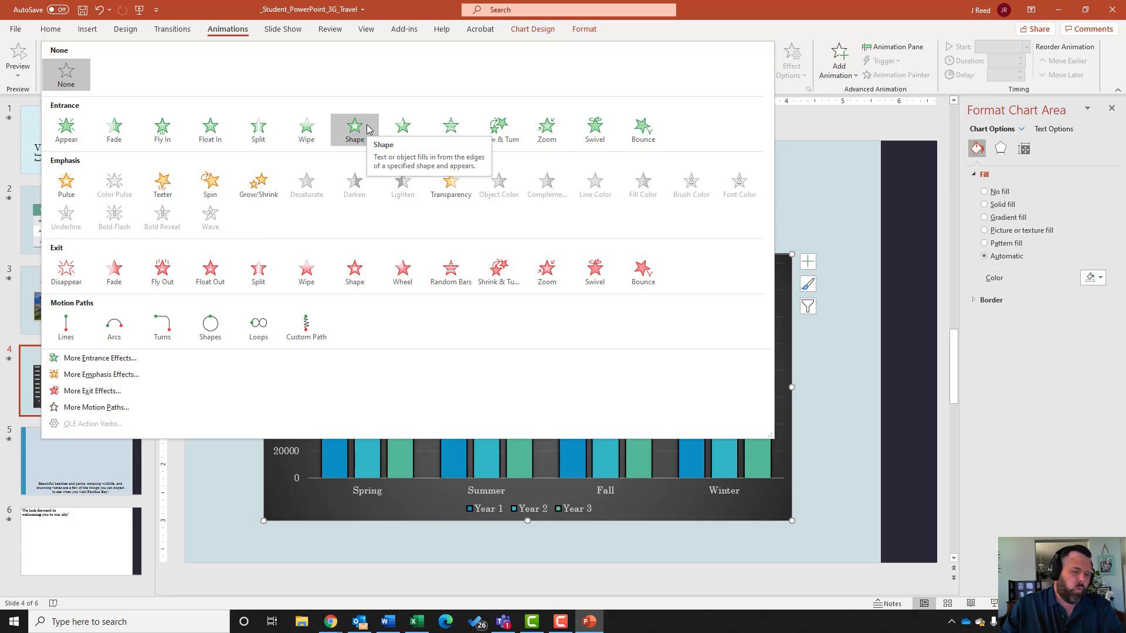
click(309, 129)
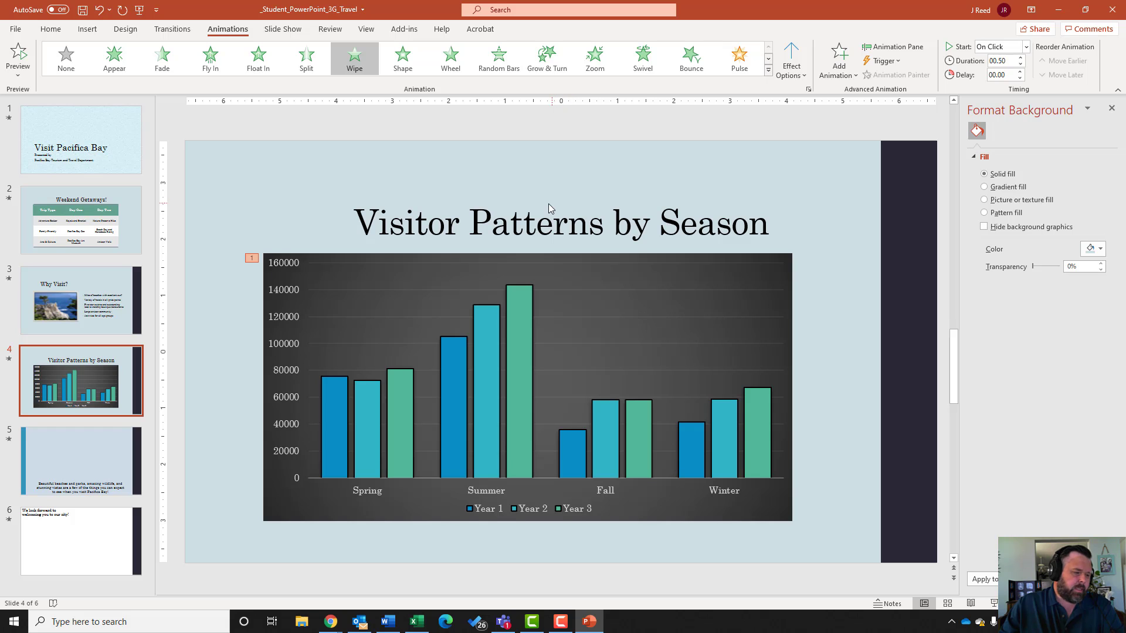
click(792, 69)
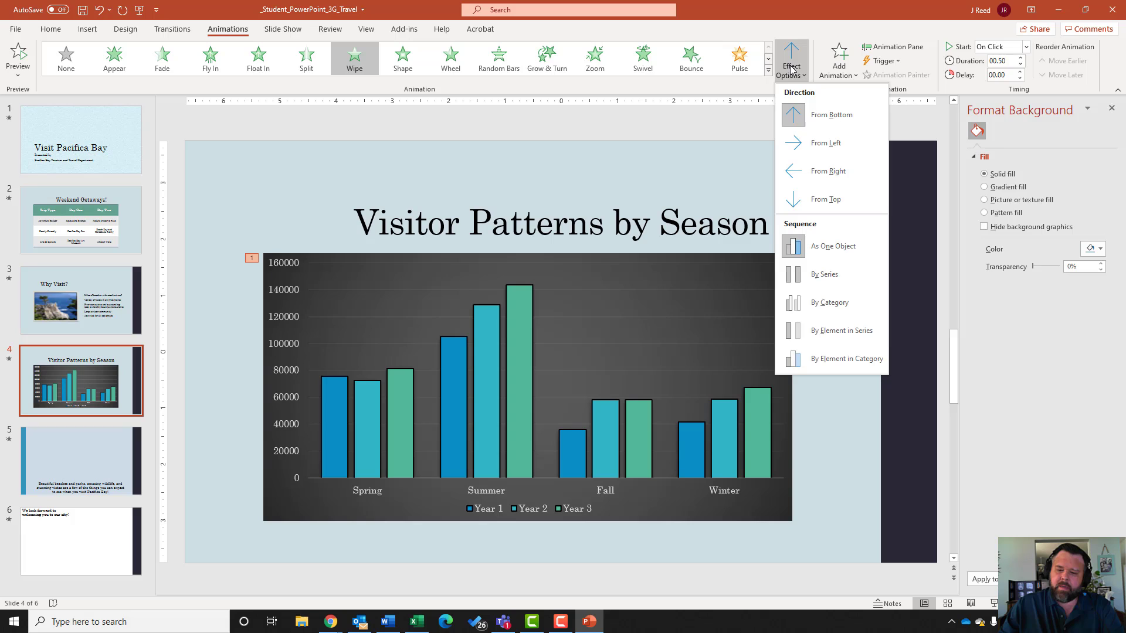
click(819, 275)
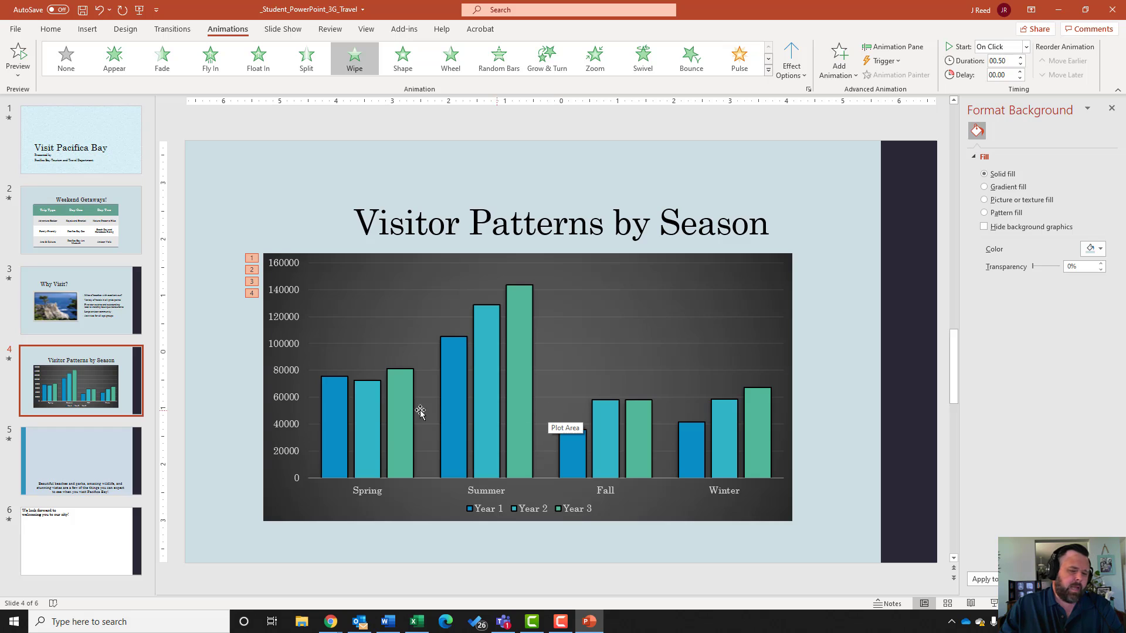
scroll(428, 410, down, 1)
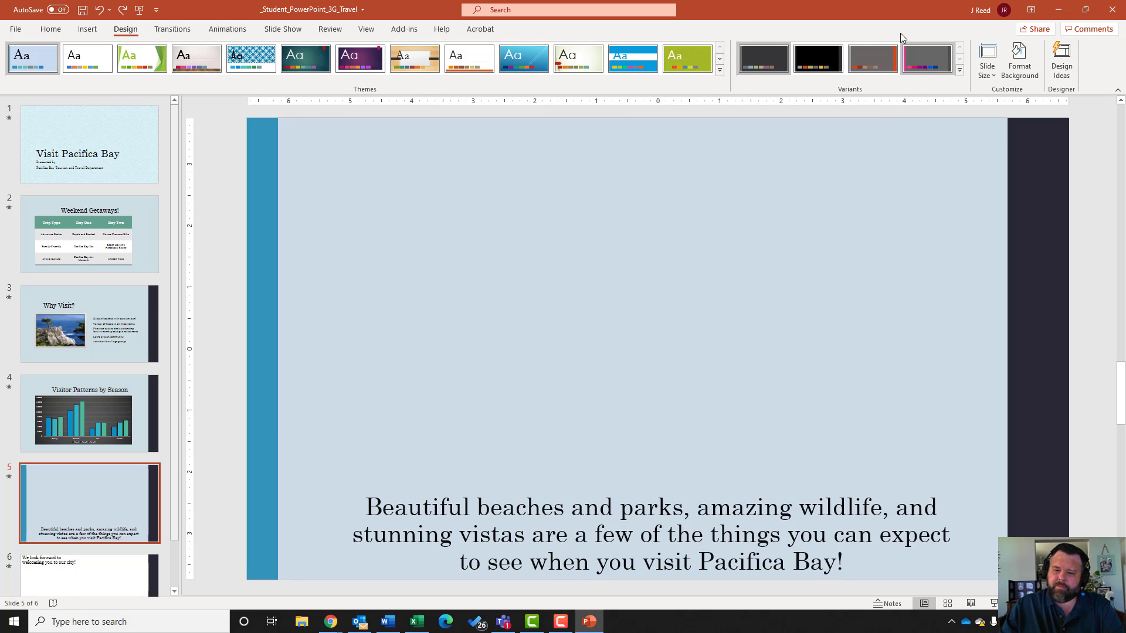
Apply the white Background Style 1 to slide 5 only.
click(960, 70)
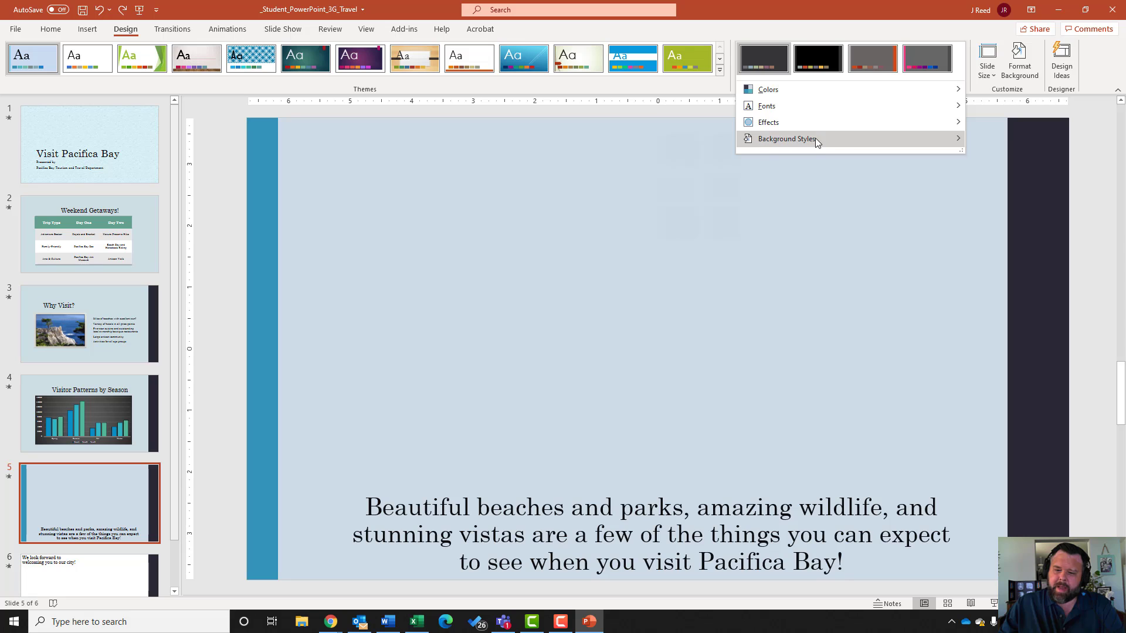
mouse_move(840, 143)
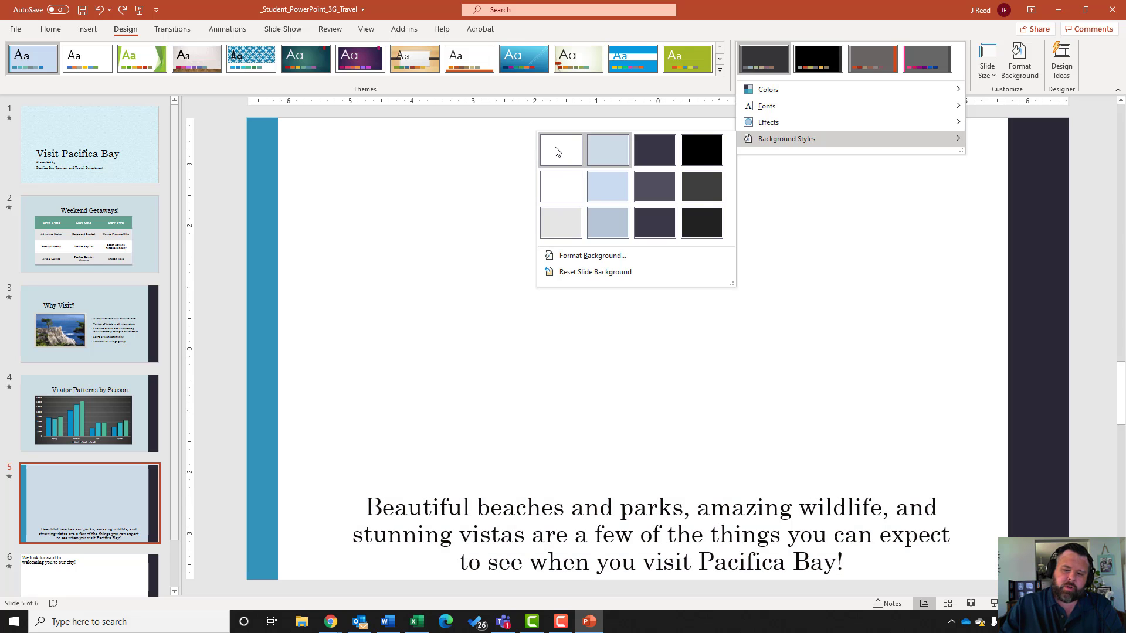
right_click(556, 152)
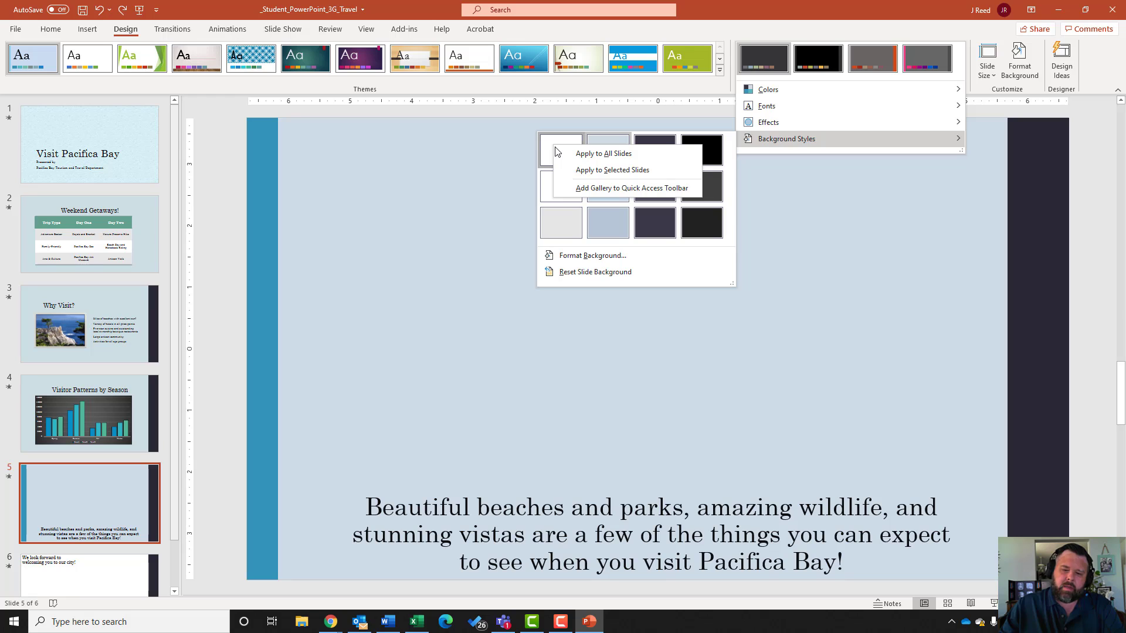
click(623, 173)
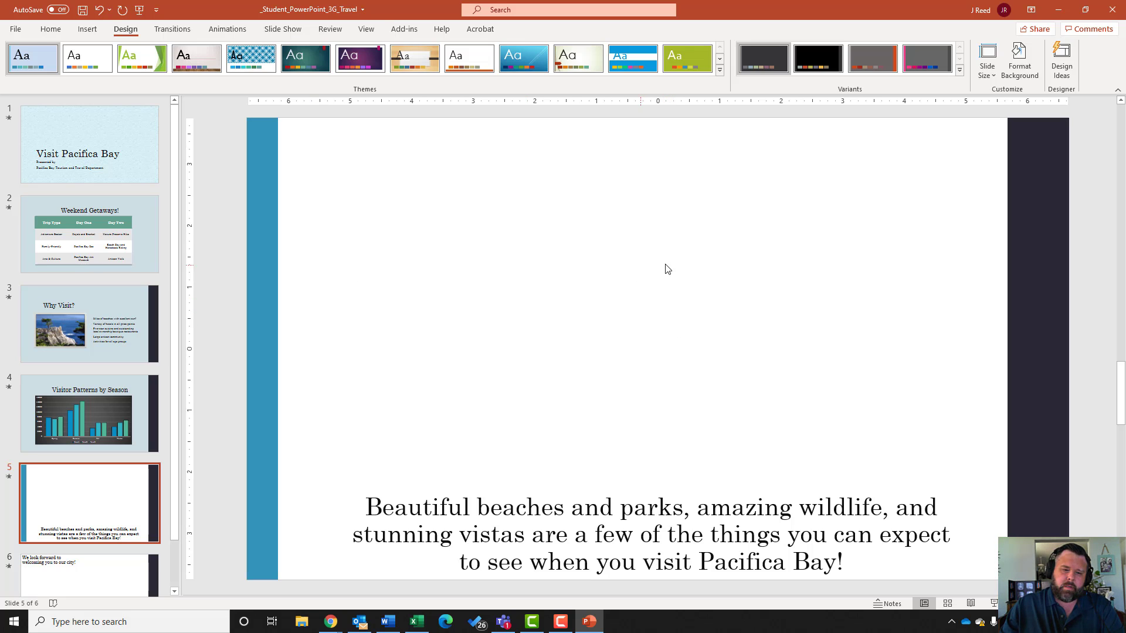
Insert p03G_Video from Downloads onto slide 5 and close the Design Ideas pane.
click(88, 32)
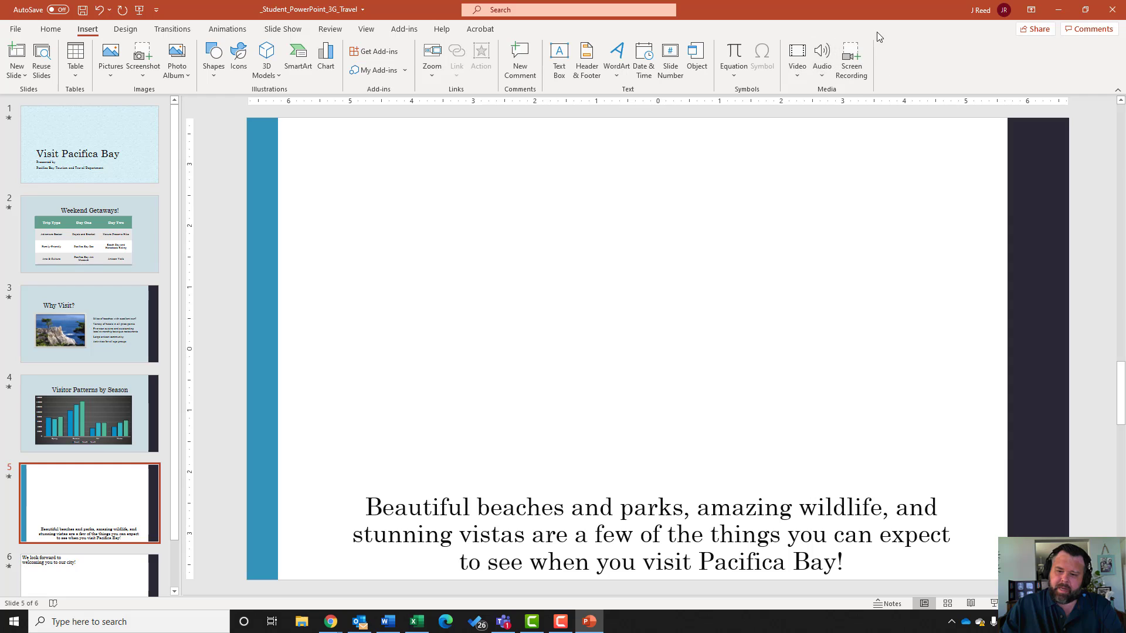
click(796, 71)
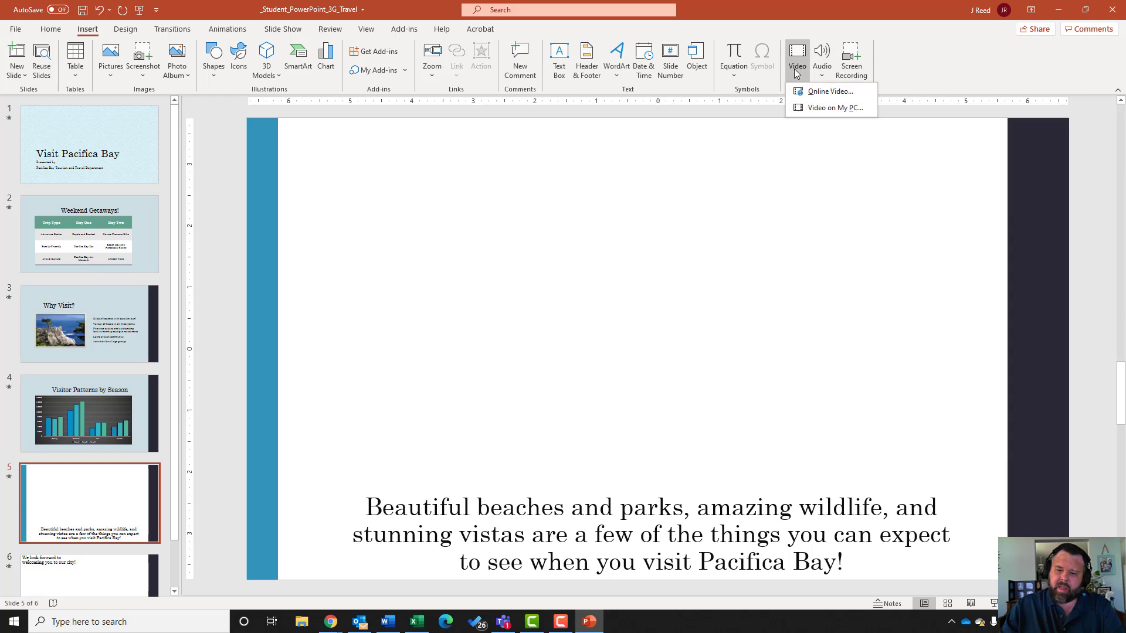
click(837, 108)
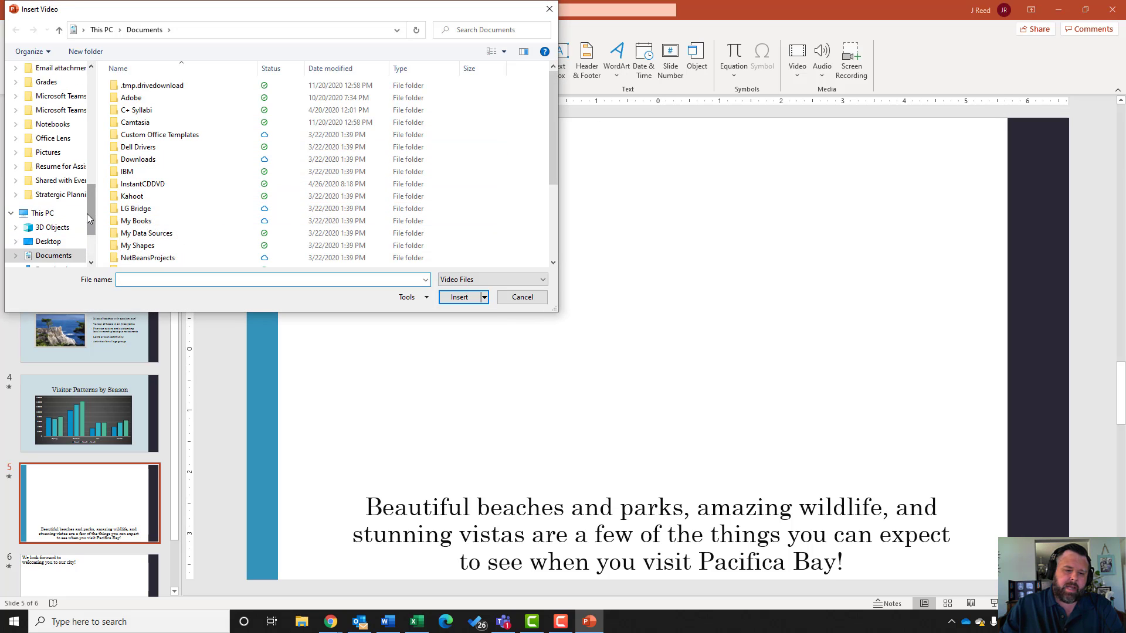
scroll(53, 235, down, 1)
click(46, 228)
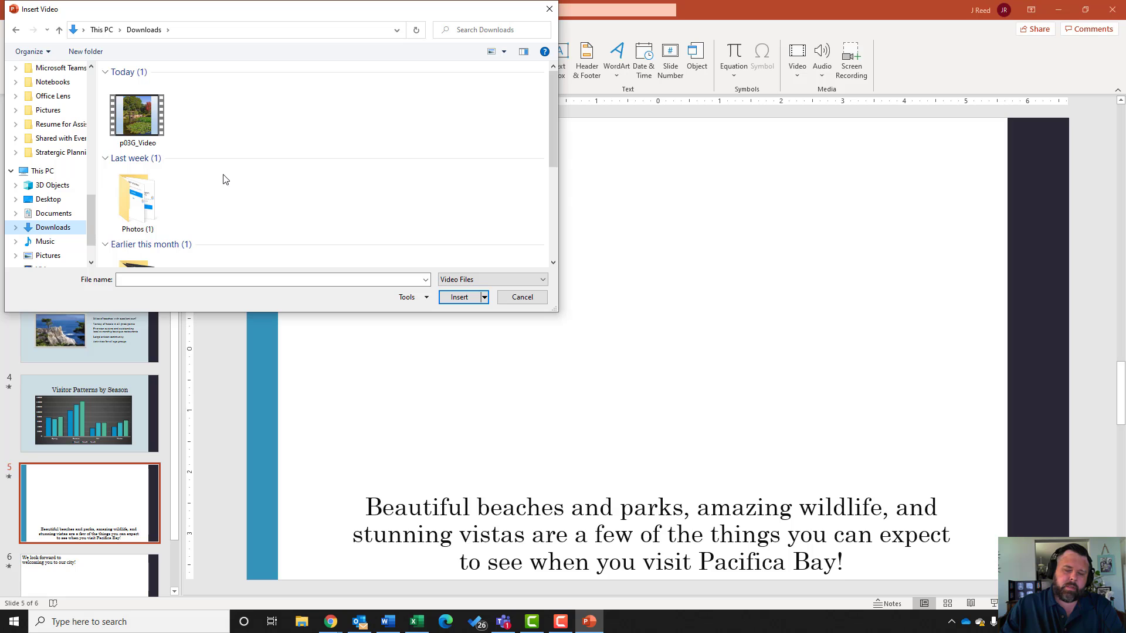
click(138, 116)
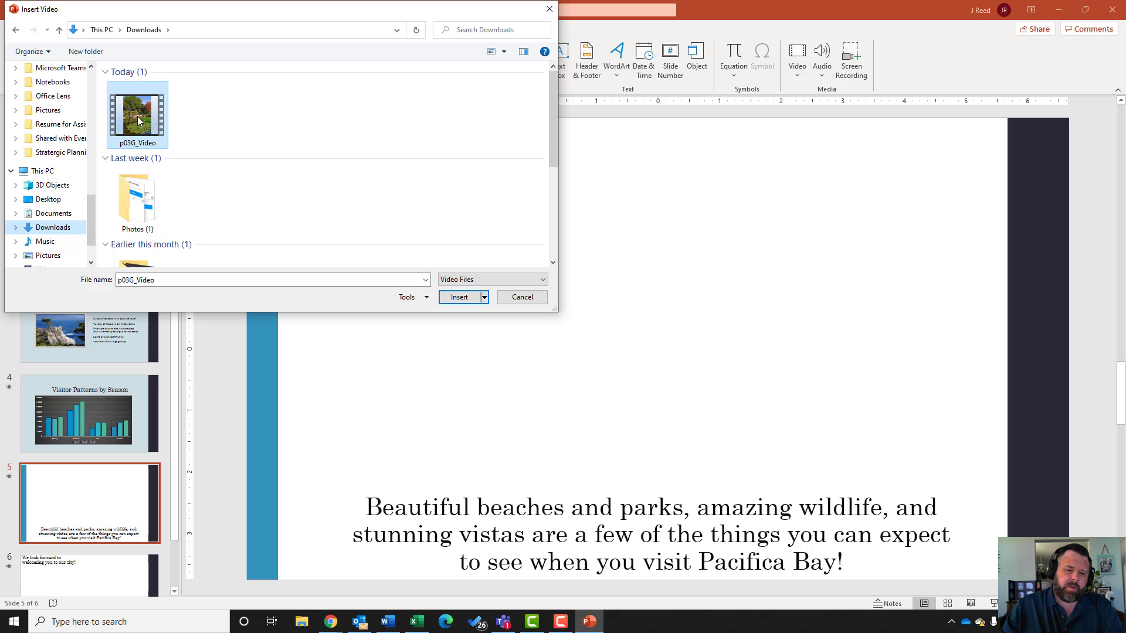
click(459, 297)
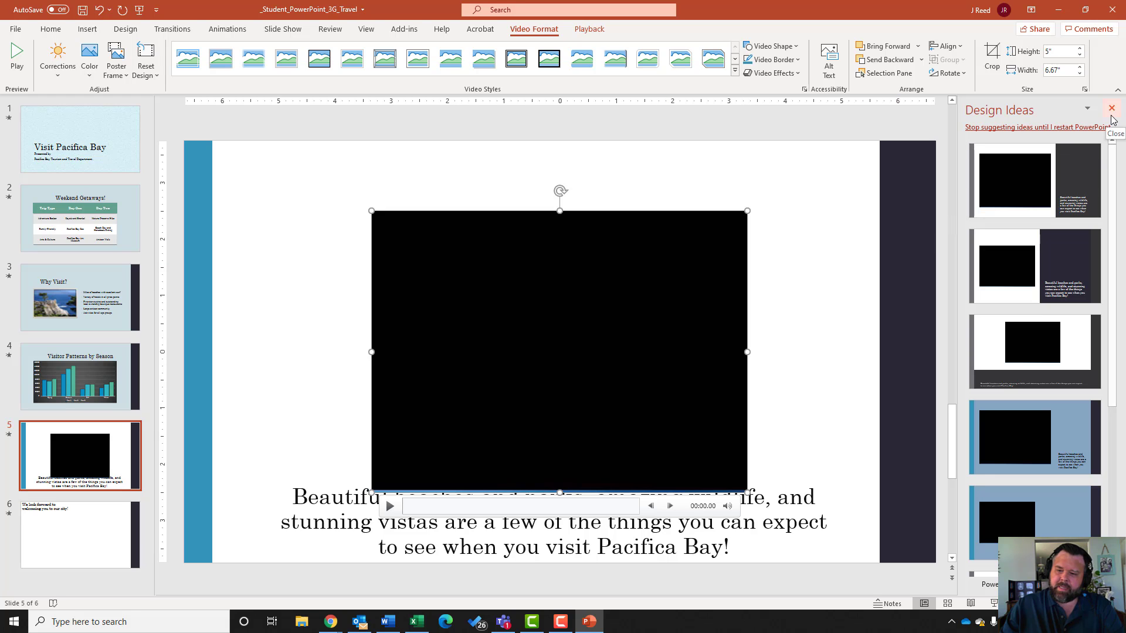
click(1112, 111)
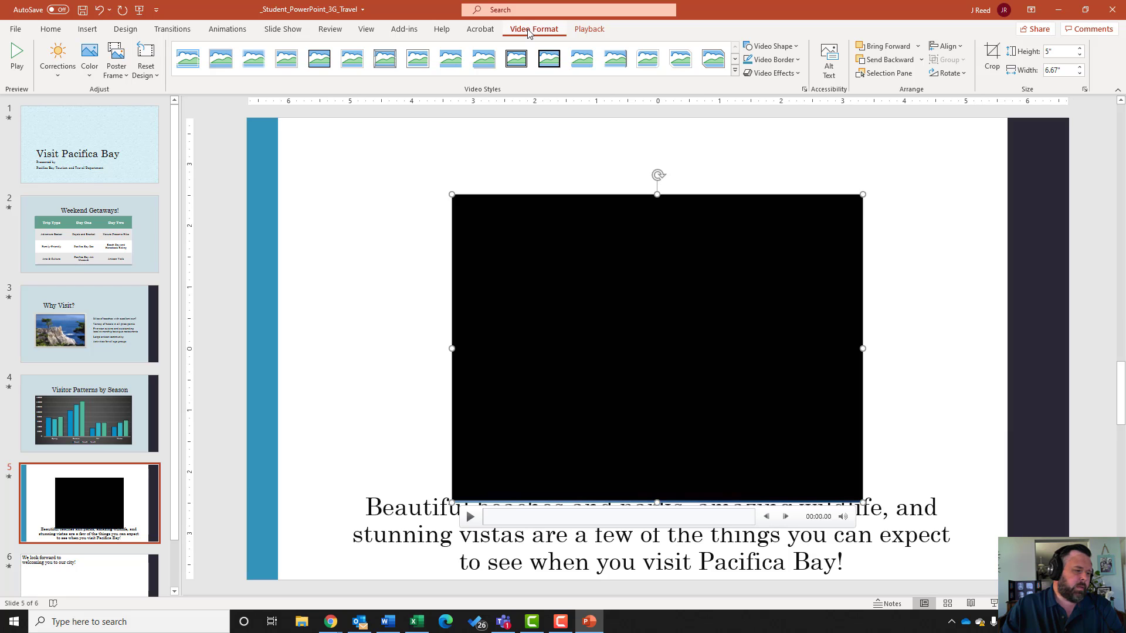
Set the video height to 6" and align it center and top on the slide.
click(1057, 51)
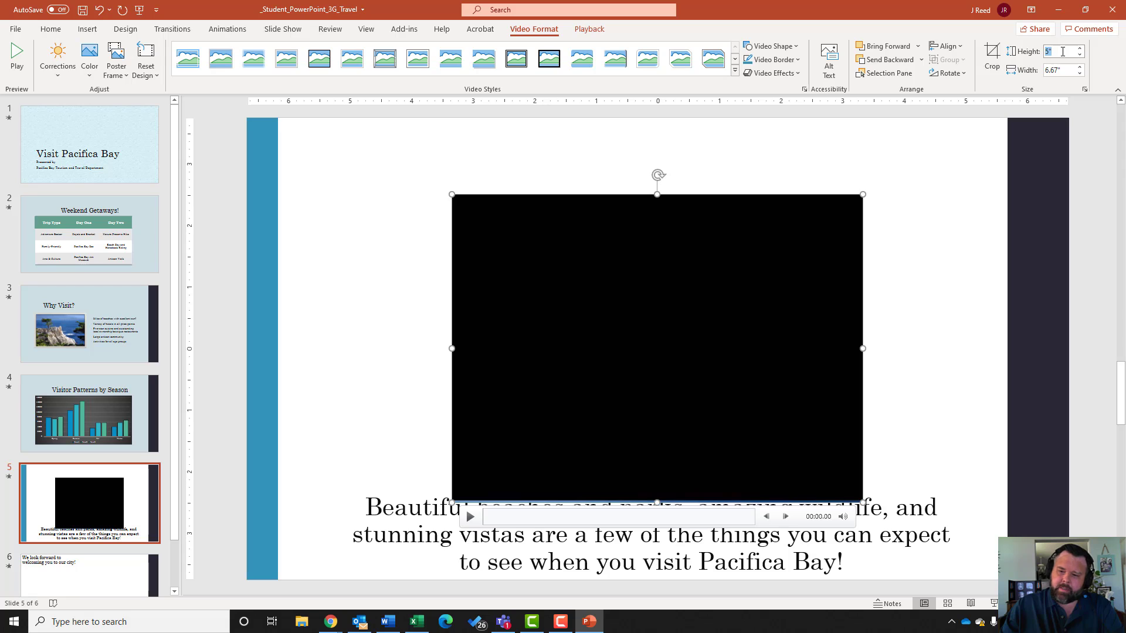
text(6)
key(Return)
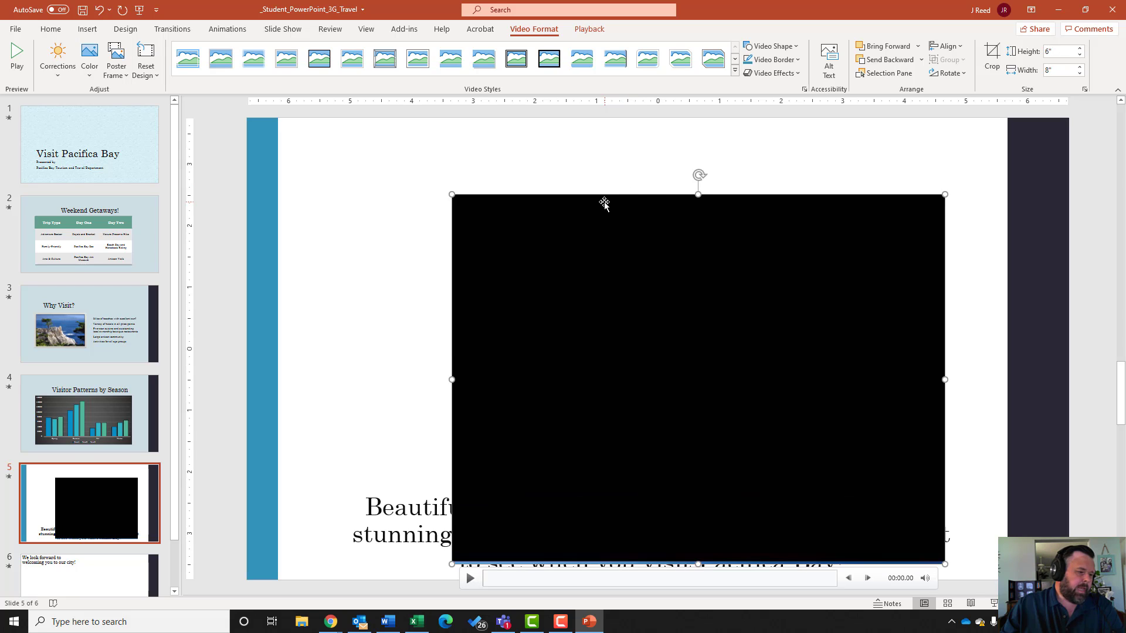
click(960, 49)
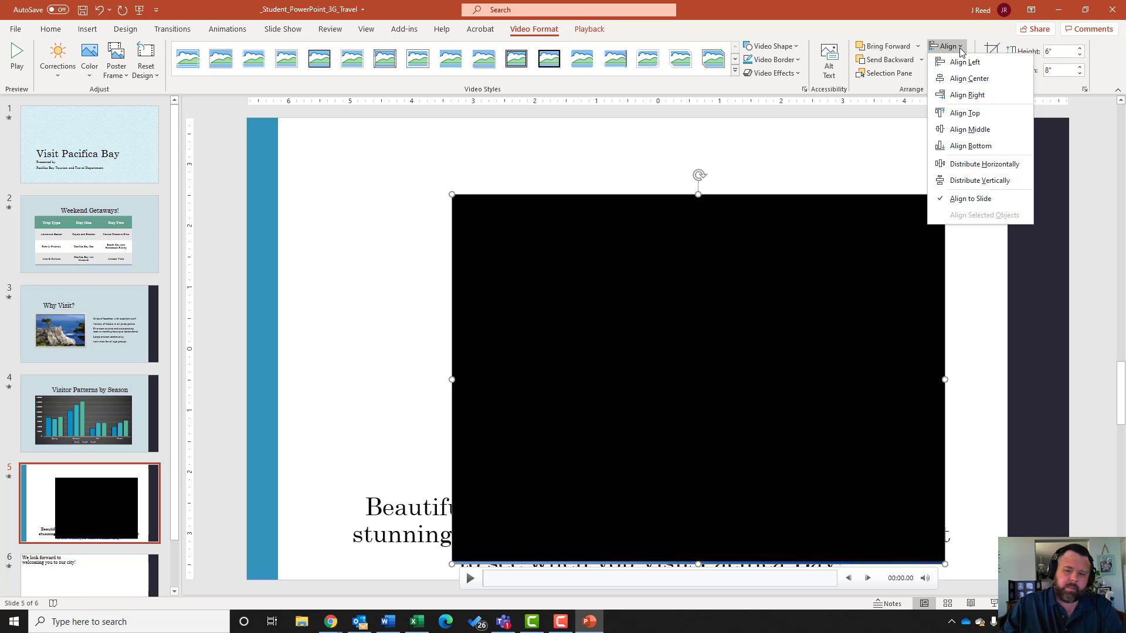
click(968, 78)
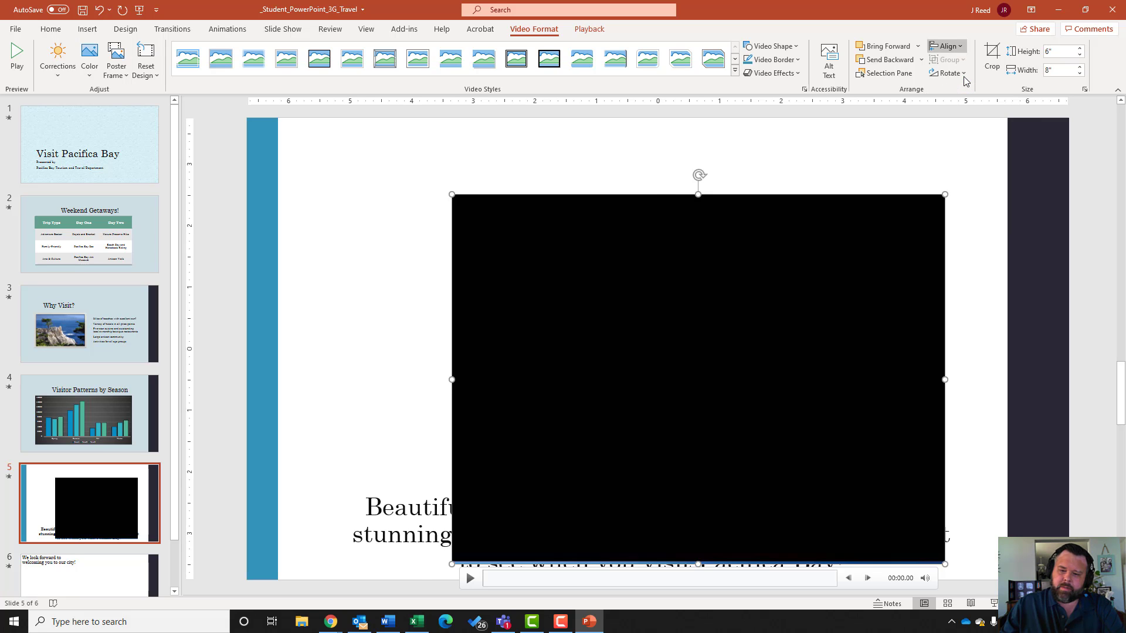
click(953, 47)
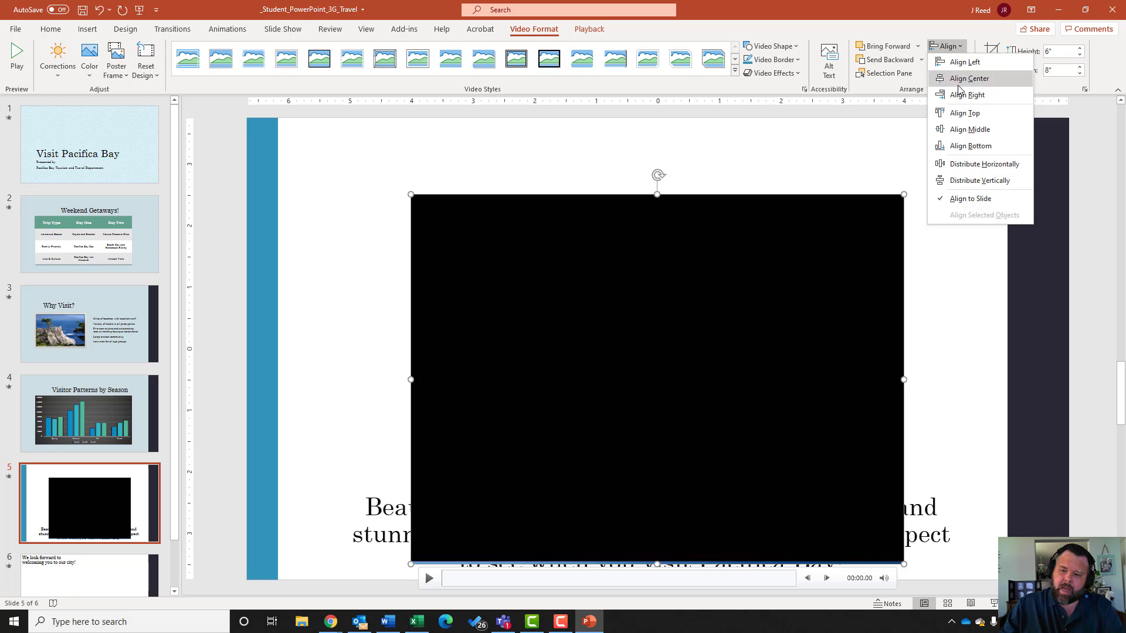
click(965, 113)
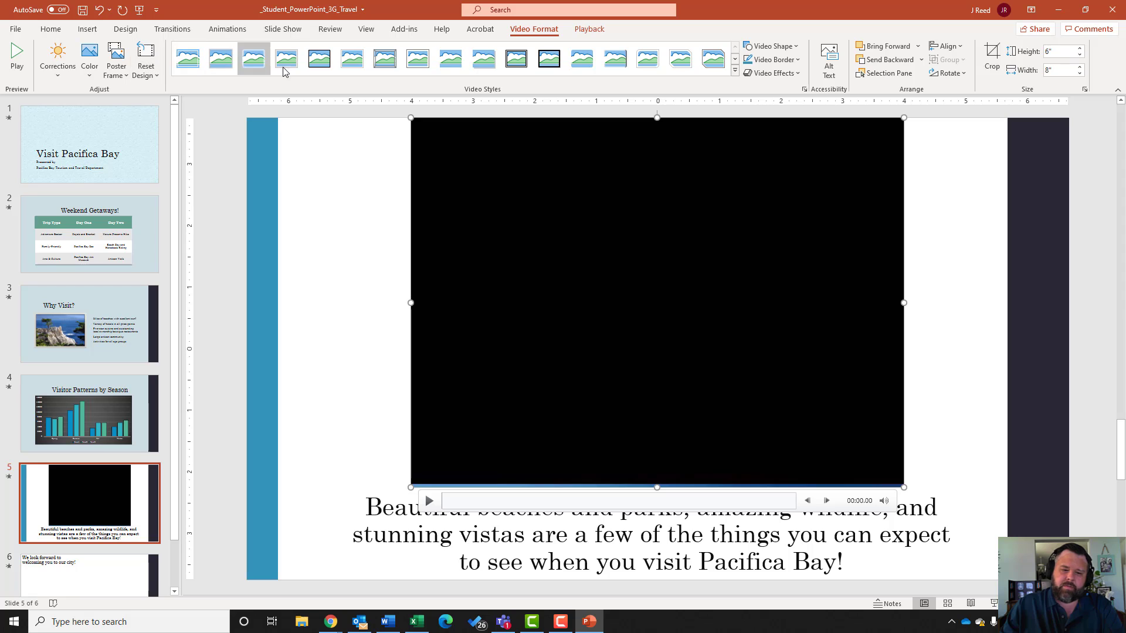
Apply the Simple Beveled Rectangle video style.
click(736, 71)
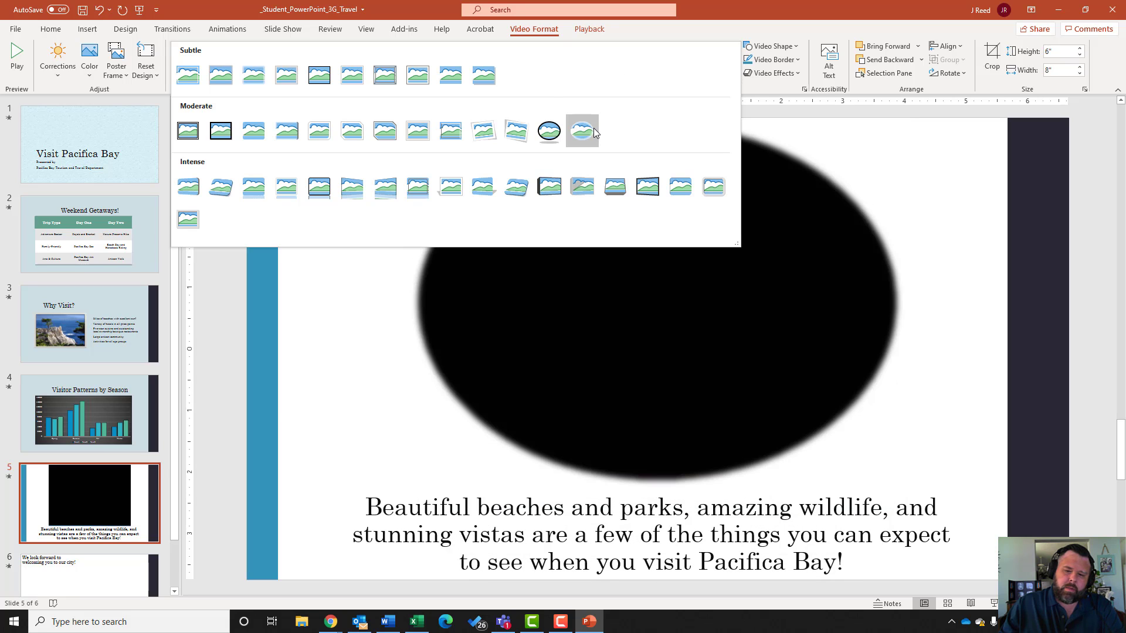
click(187, 85)
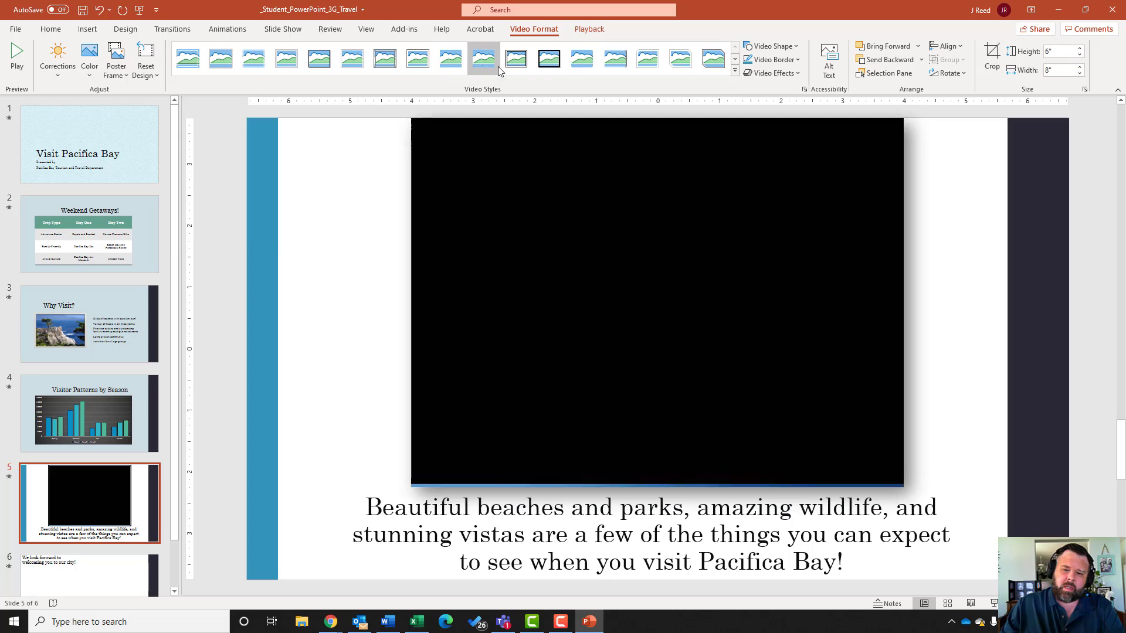
click(598, 29)
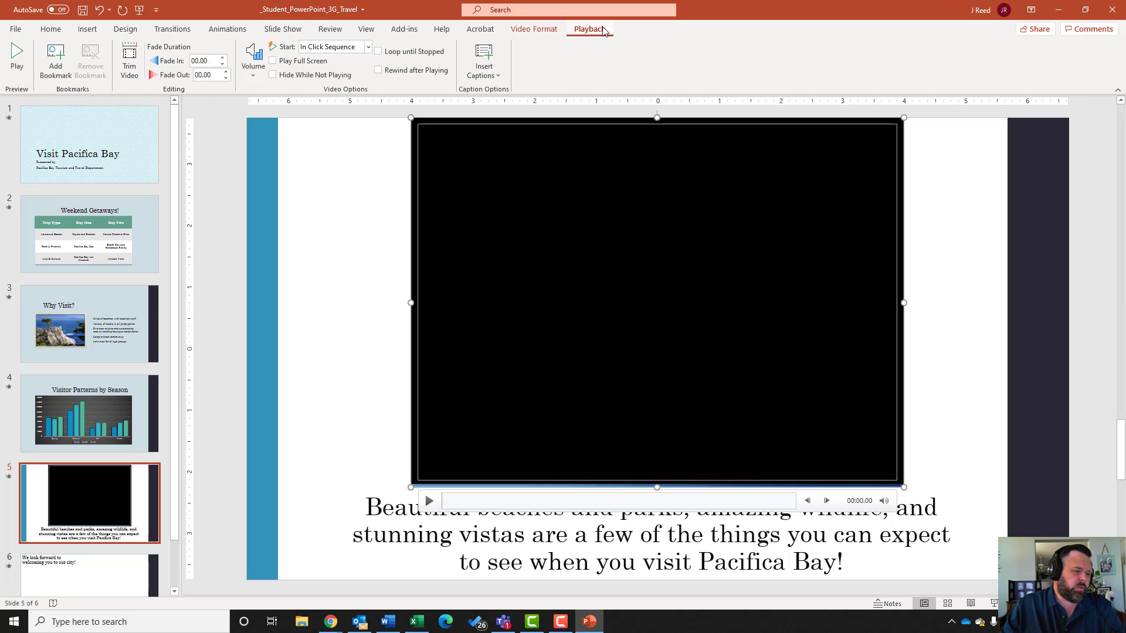
Make the video start automatically and trim its end time to 00:09.
click(368, 47)
click(349, 70)
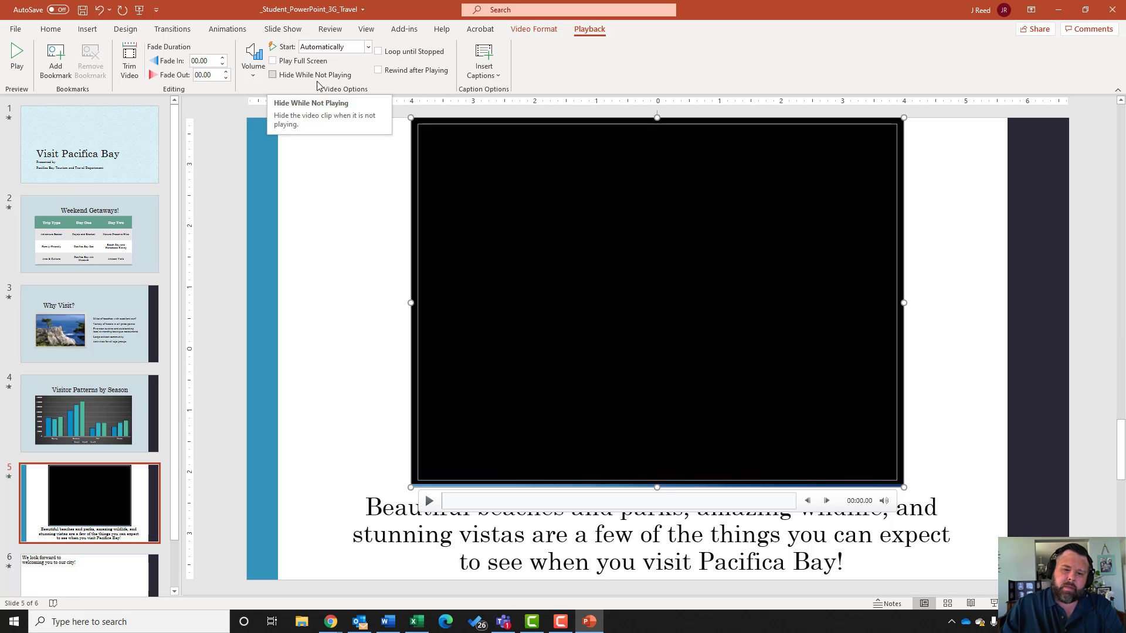
click(130, 64)
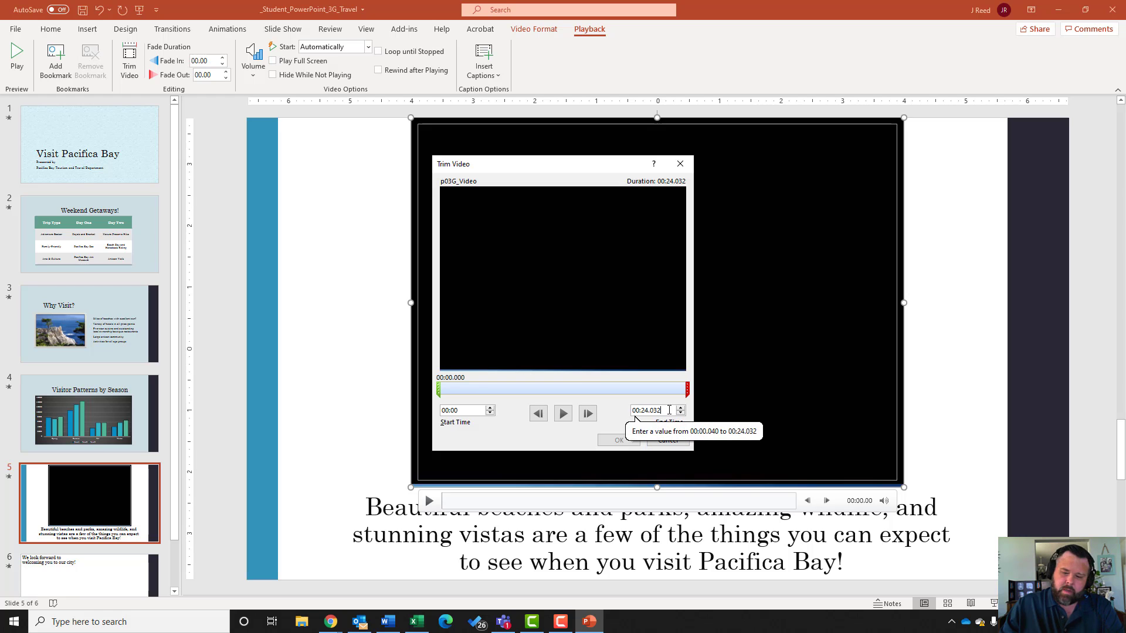
drag(669, 410, 616, 411)
text(00)
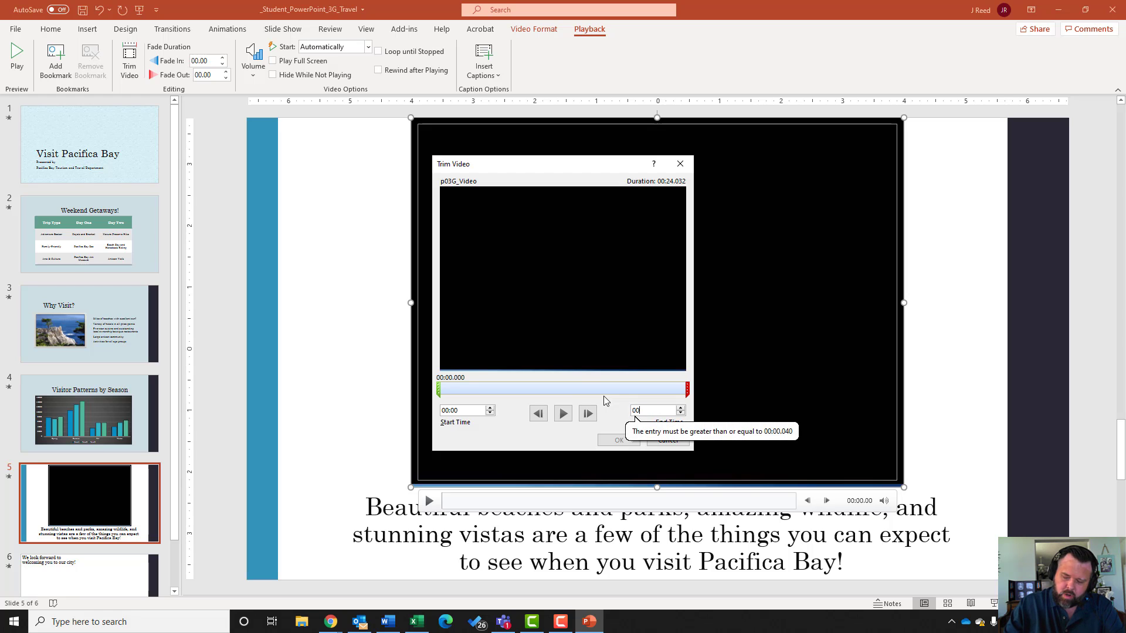
text(:0)
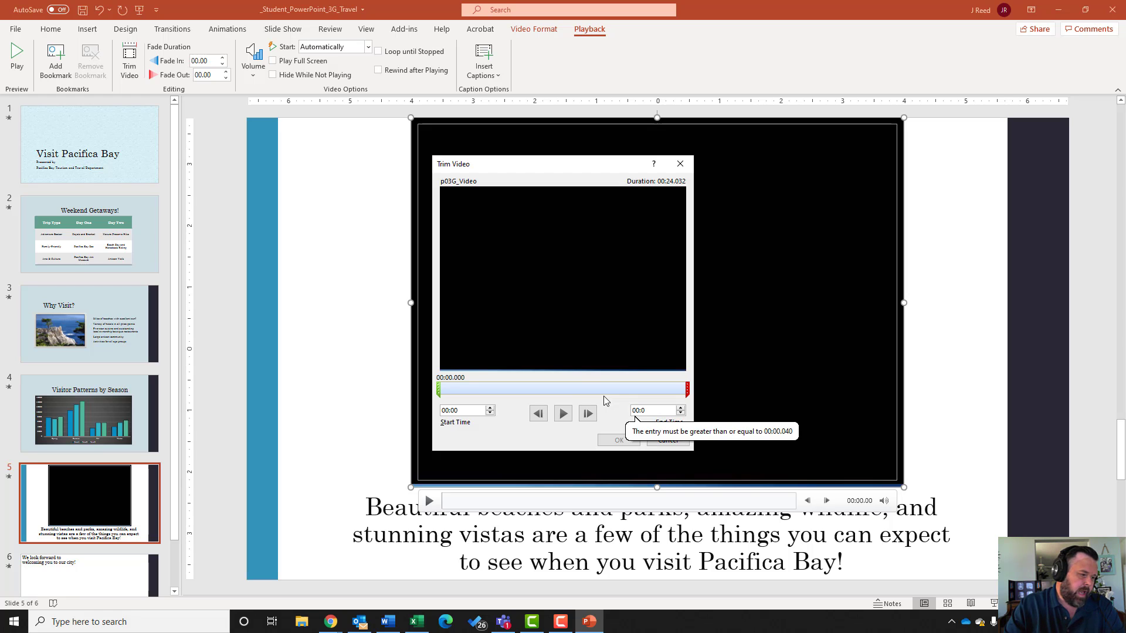
text(9)
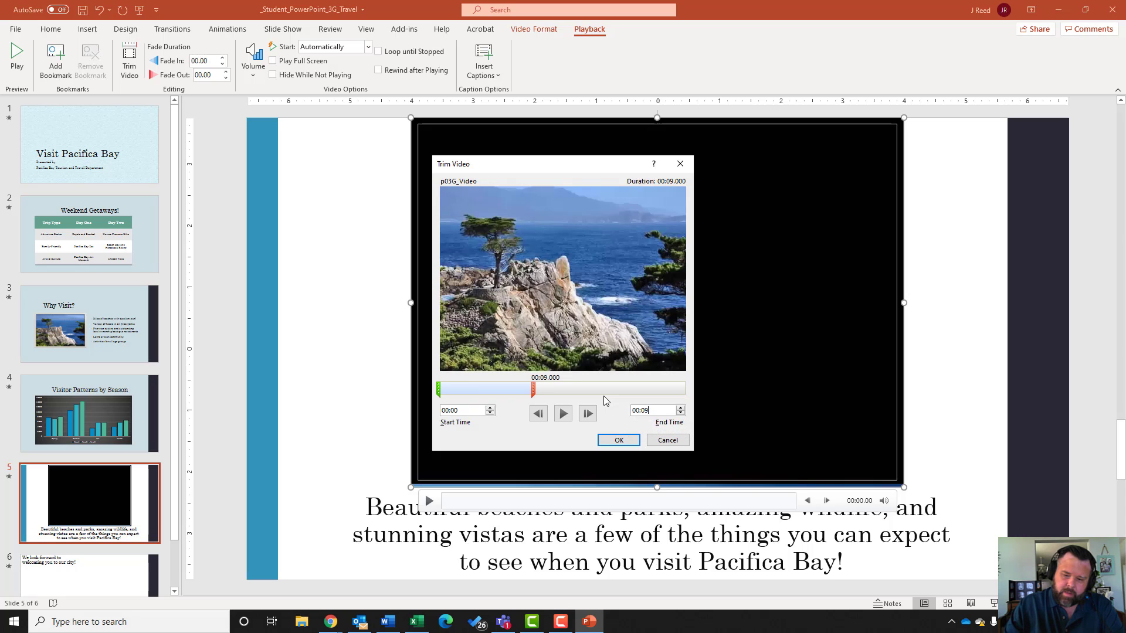
key(Return)
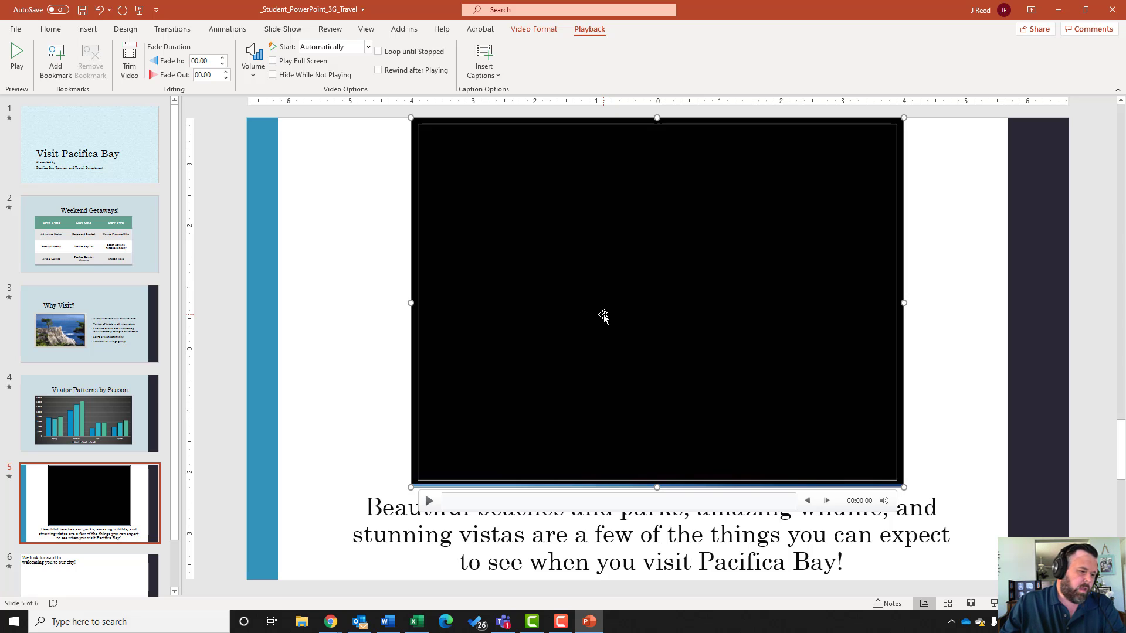
Open the File backstage for the presentation.
right_click(608, 309)
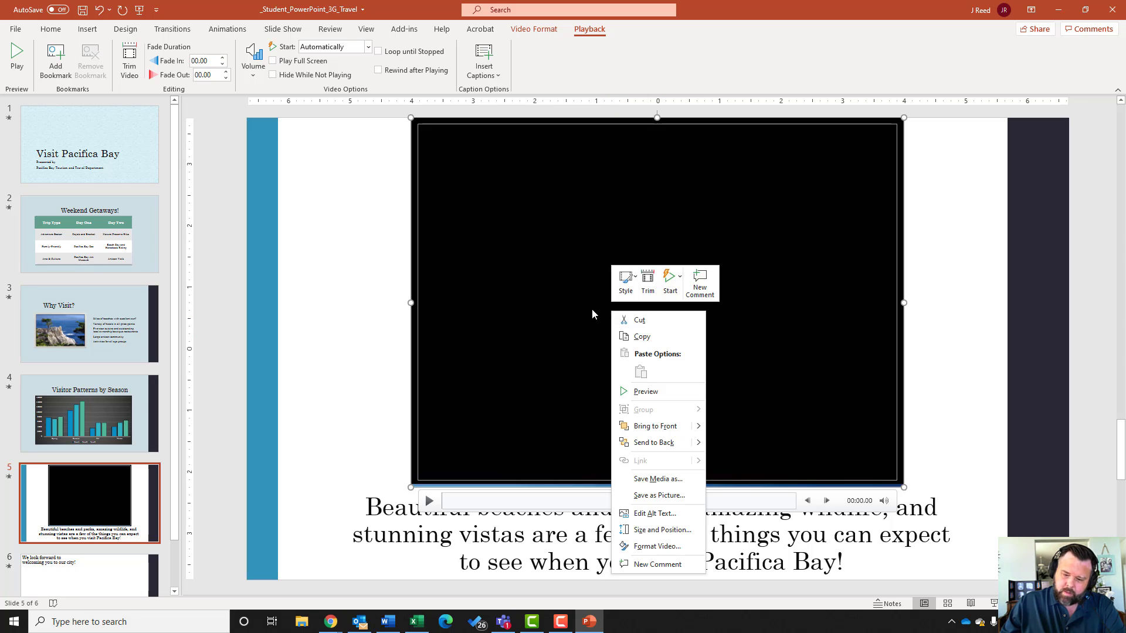
key(Escape)
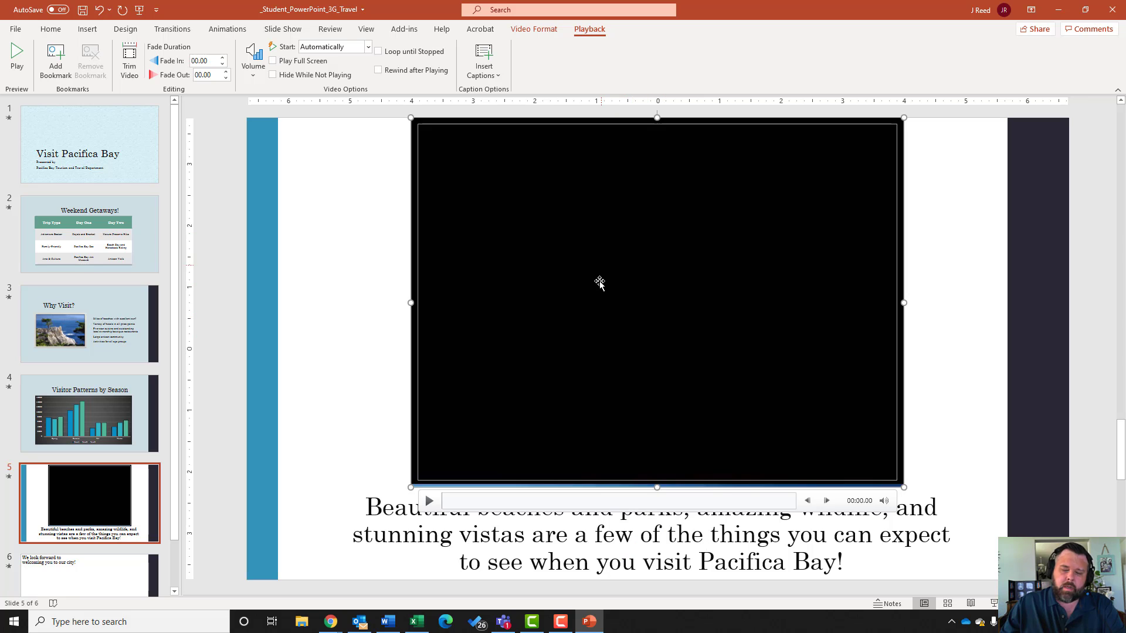
click(15, 30)
Compress media to Standard (480p), saving 1.5 MB, and return to the slides.
click(27, 138)
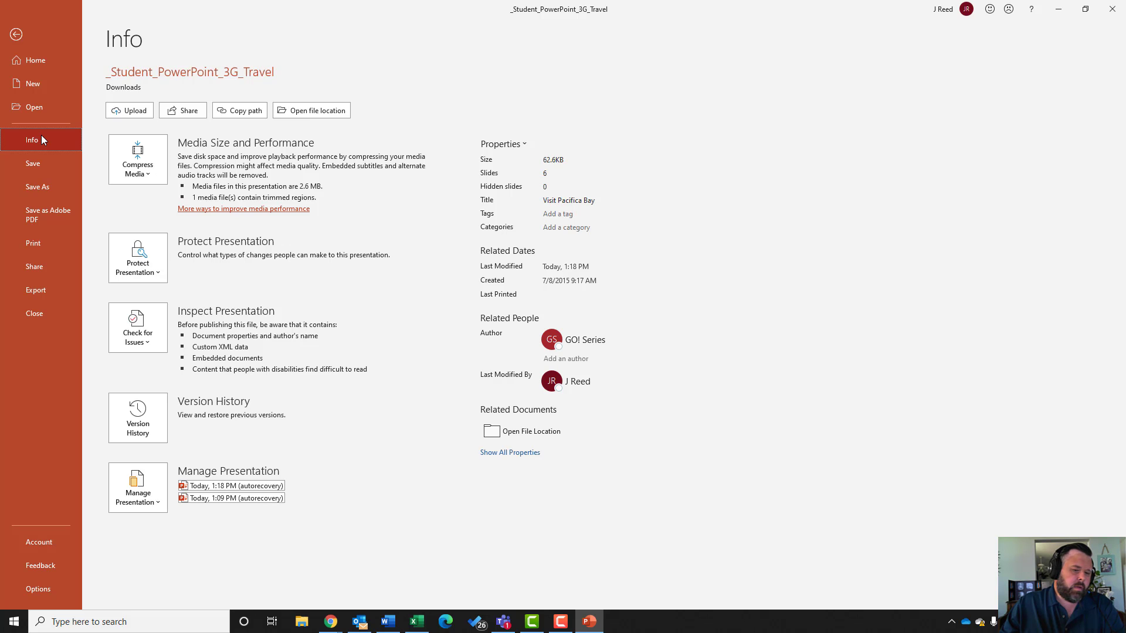
click(147, 175)
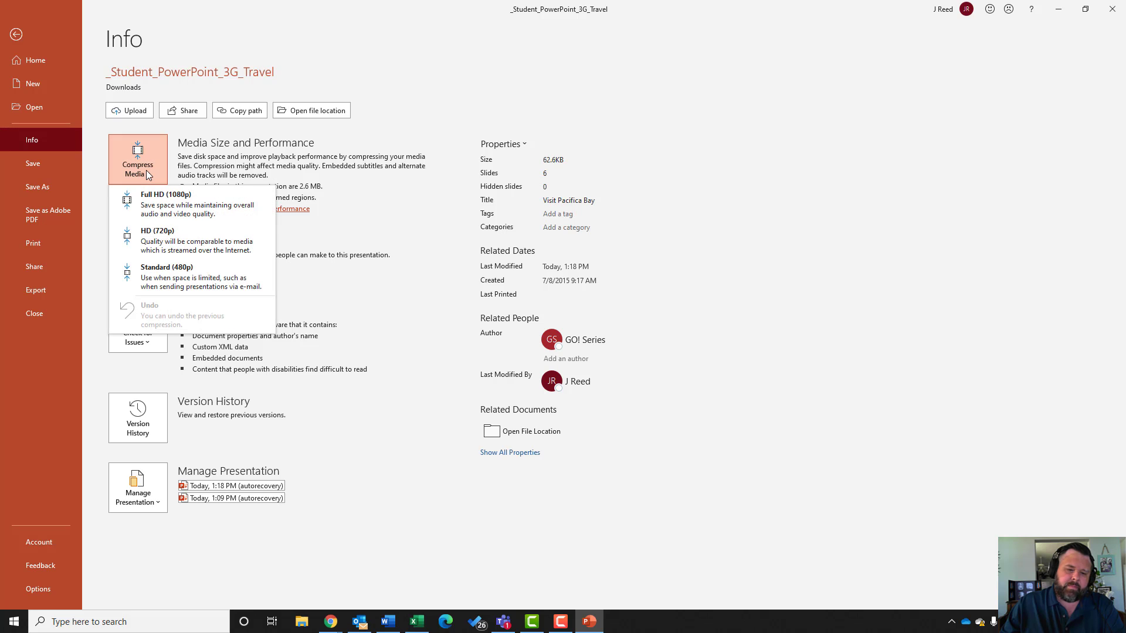
click(189, 280)
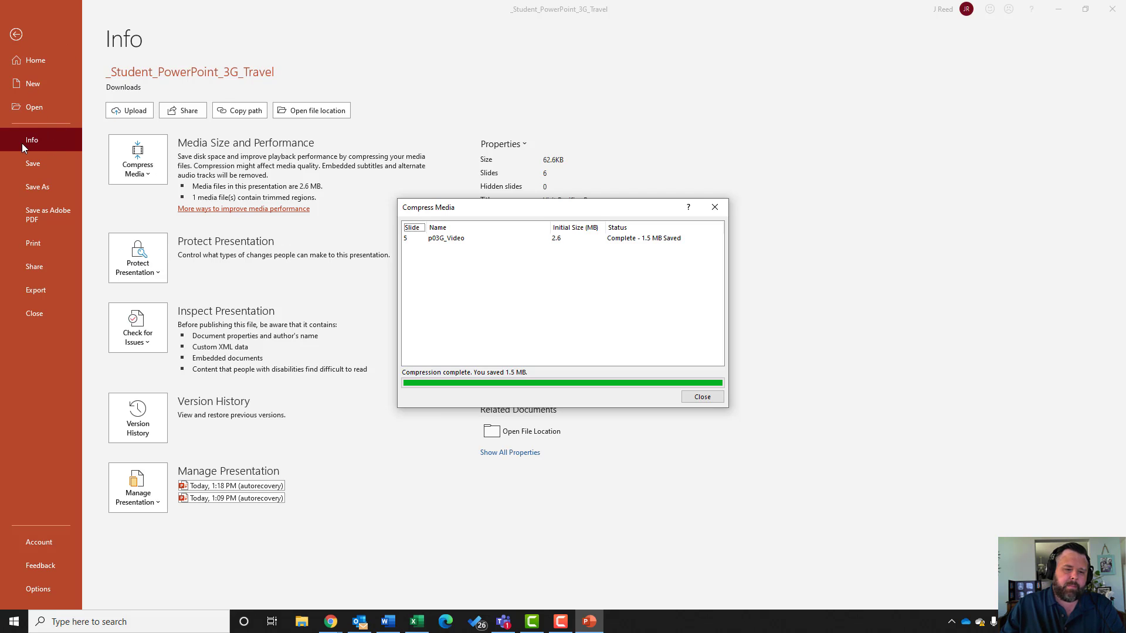
click(702, 397)
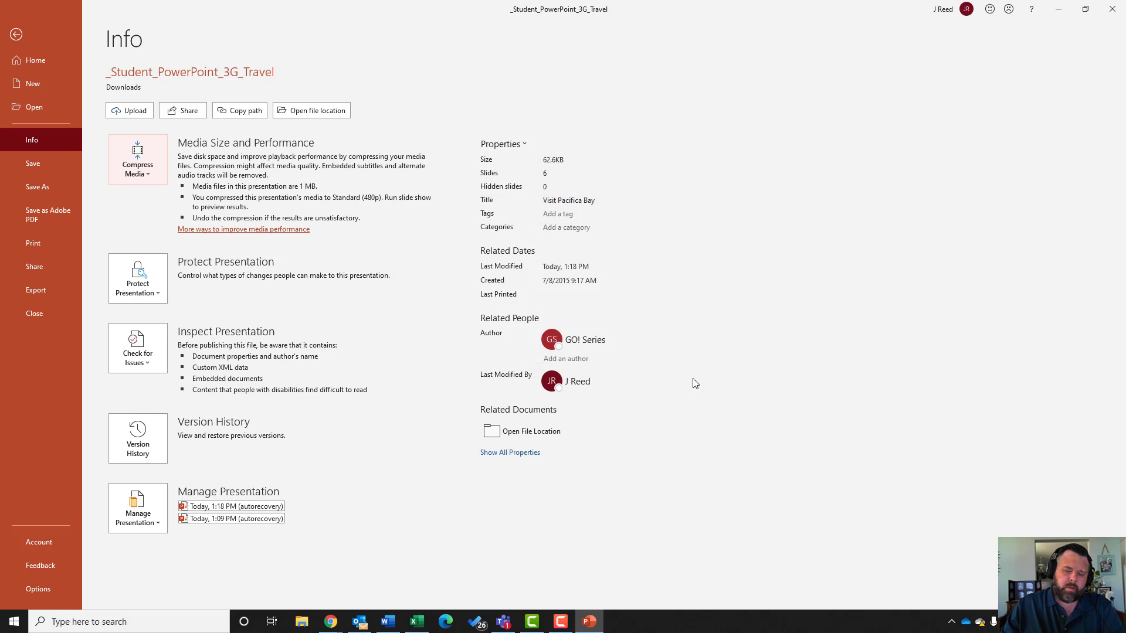
click(16, 35)
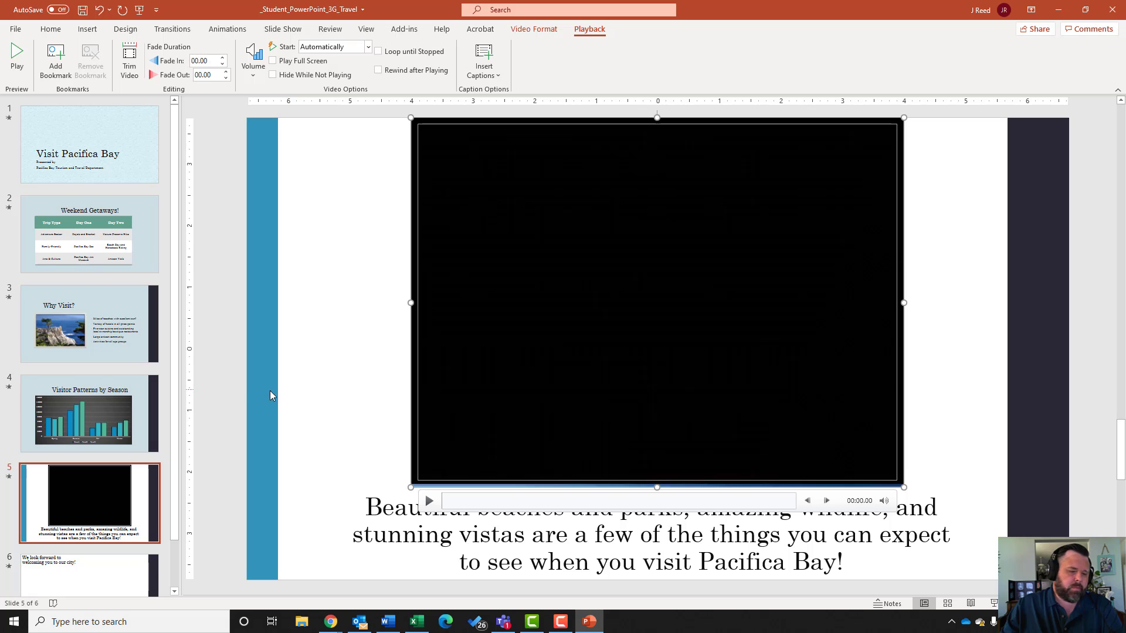
Select slide 6 in the slide thumbnails.
scroll(69, 421, down, 1)
click(70, 426)
scroll(82, 480, down, 1)
click(80, 553)
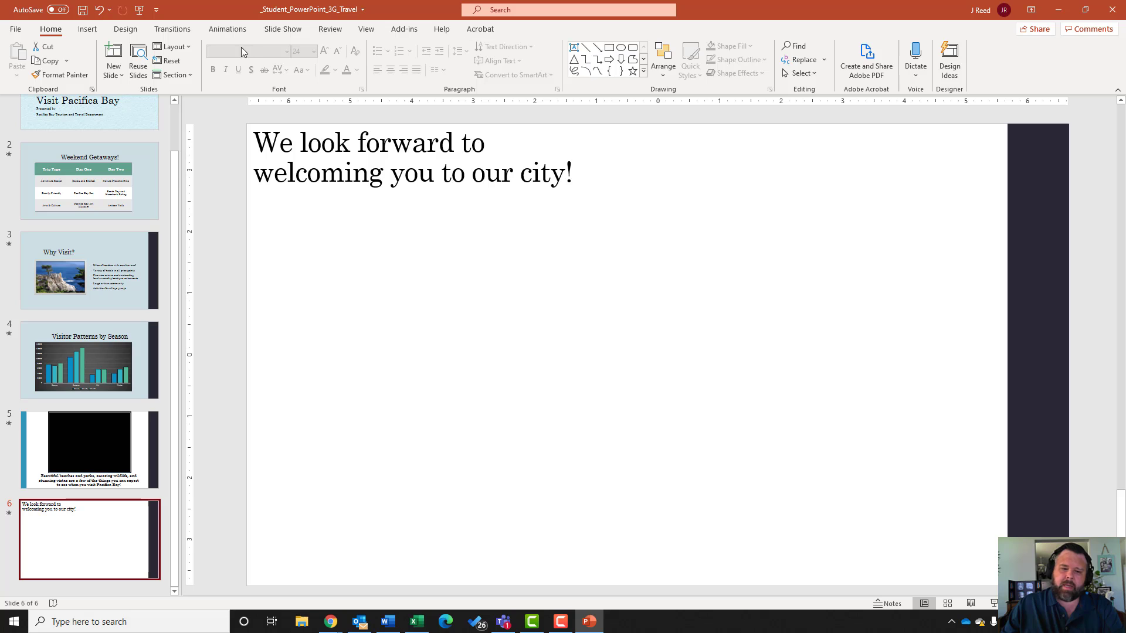
Hide slide 6's background graphics and switch its background to Picture or texture fill.
click(125, 29)
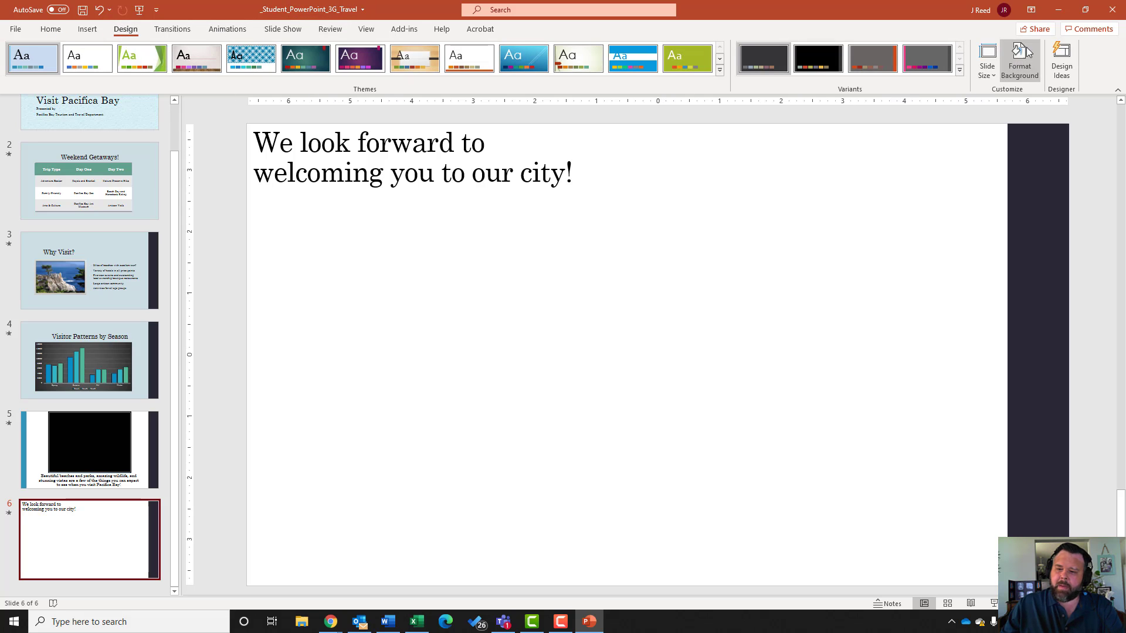
click(1019, 68)
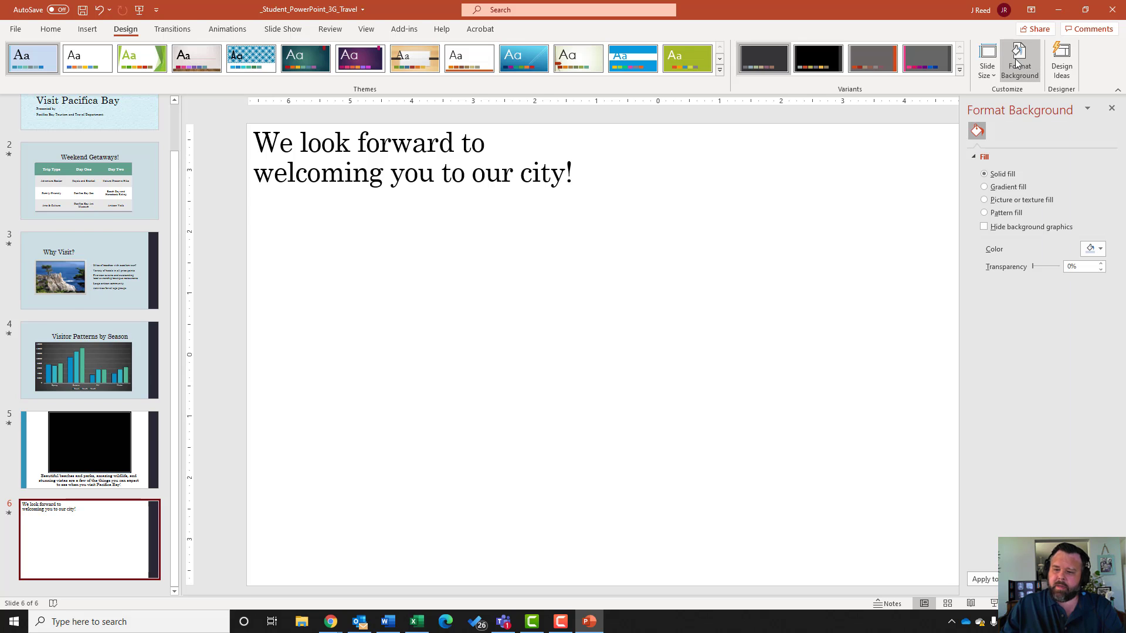
click(984, 228)
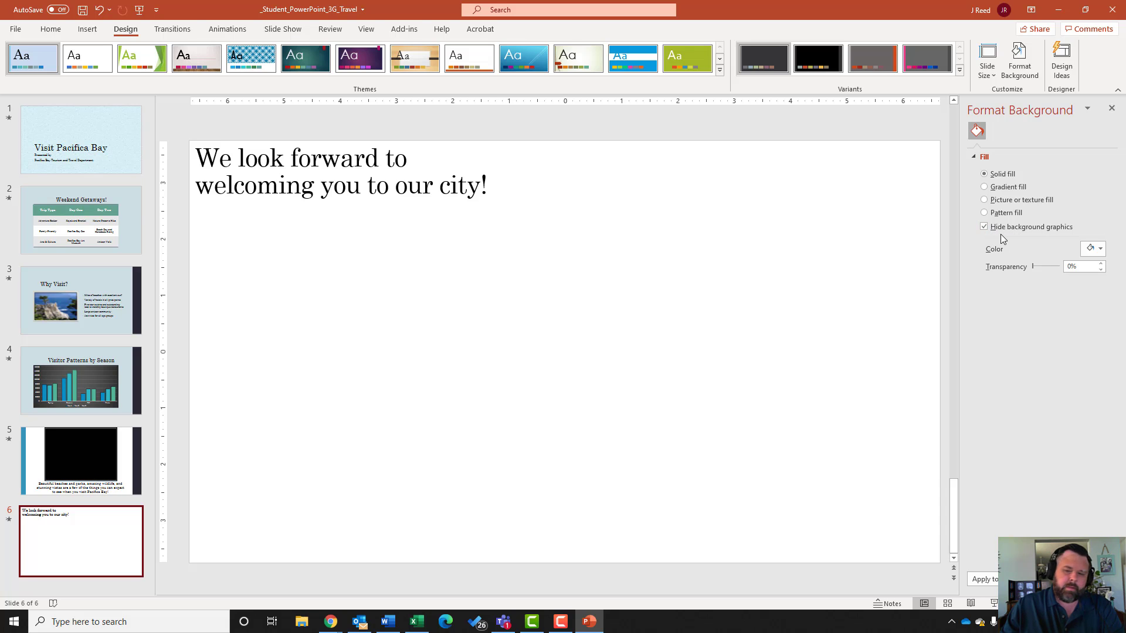
click(1001, 200)
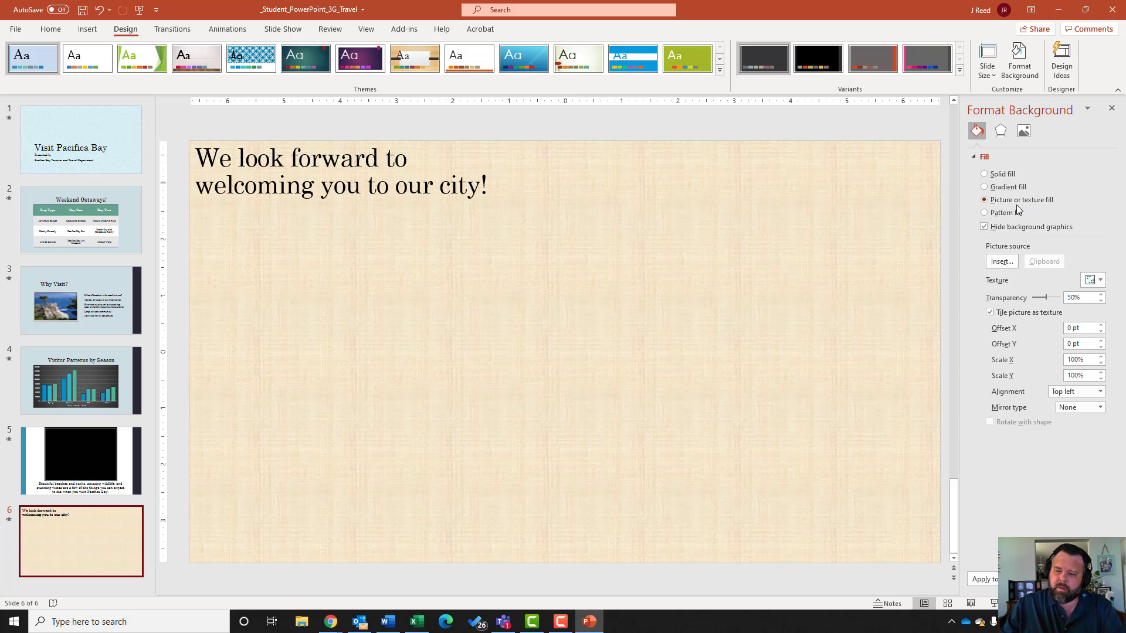
Use p03G_Background from Downloads as slide 6's background picture.
click(1003, 262)
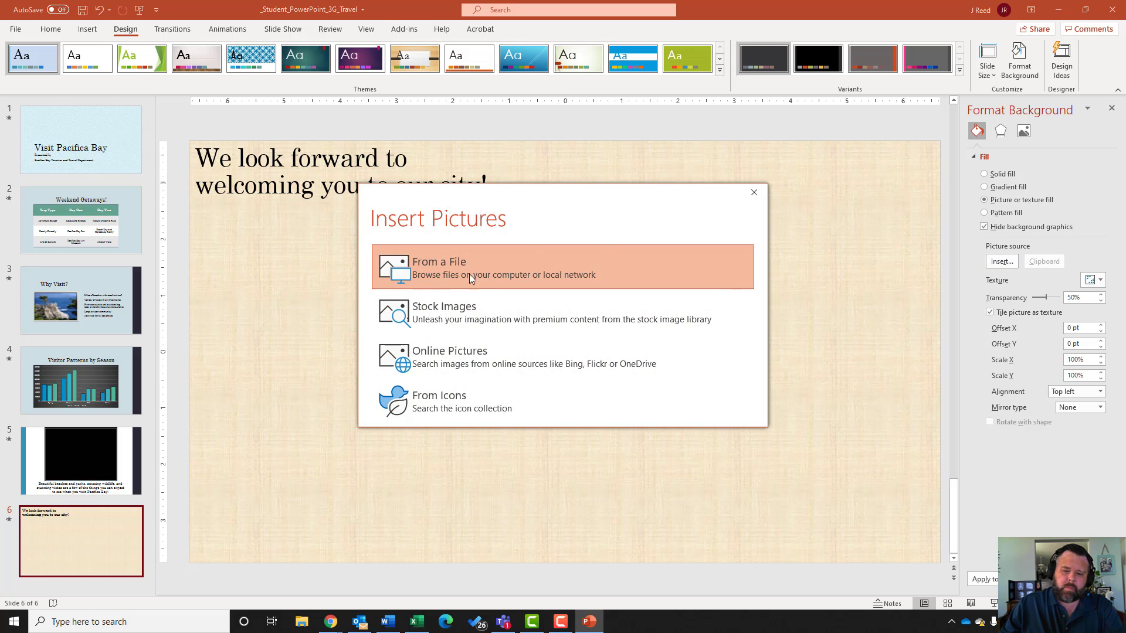
click(448, 268)
click(53, 199)
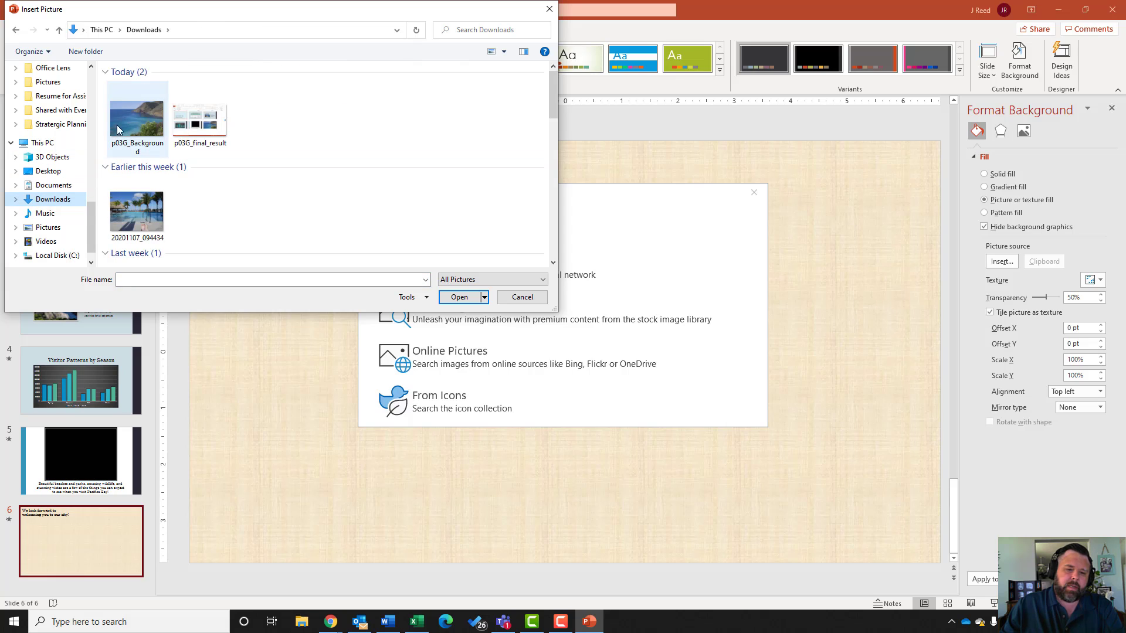
click(145, 123)
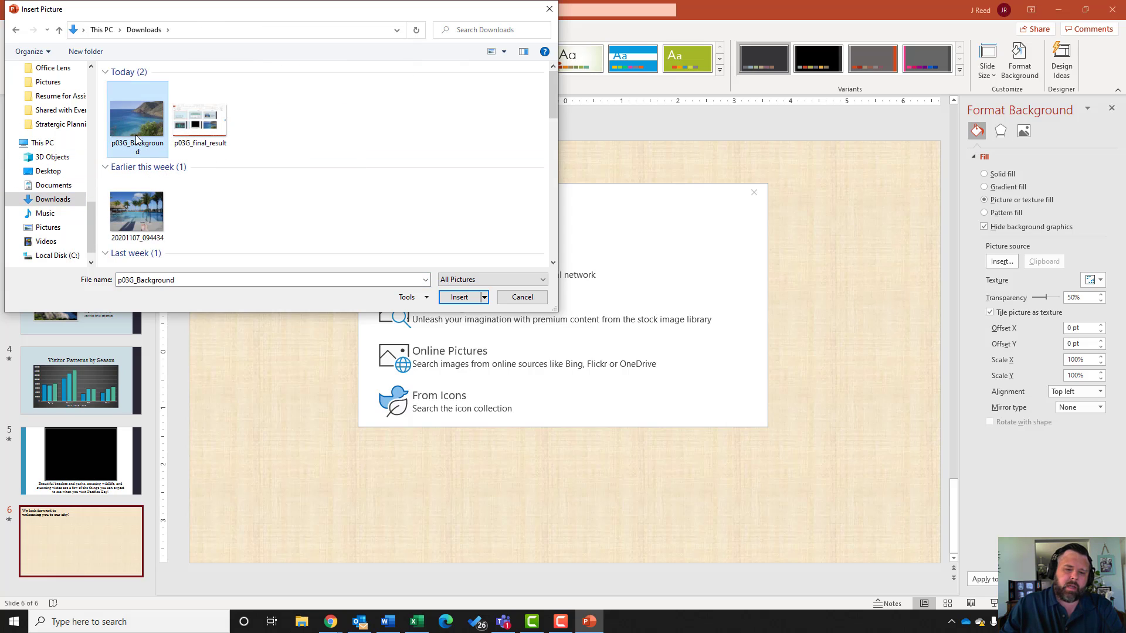
click(462, 298)
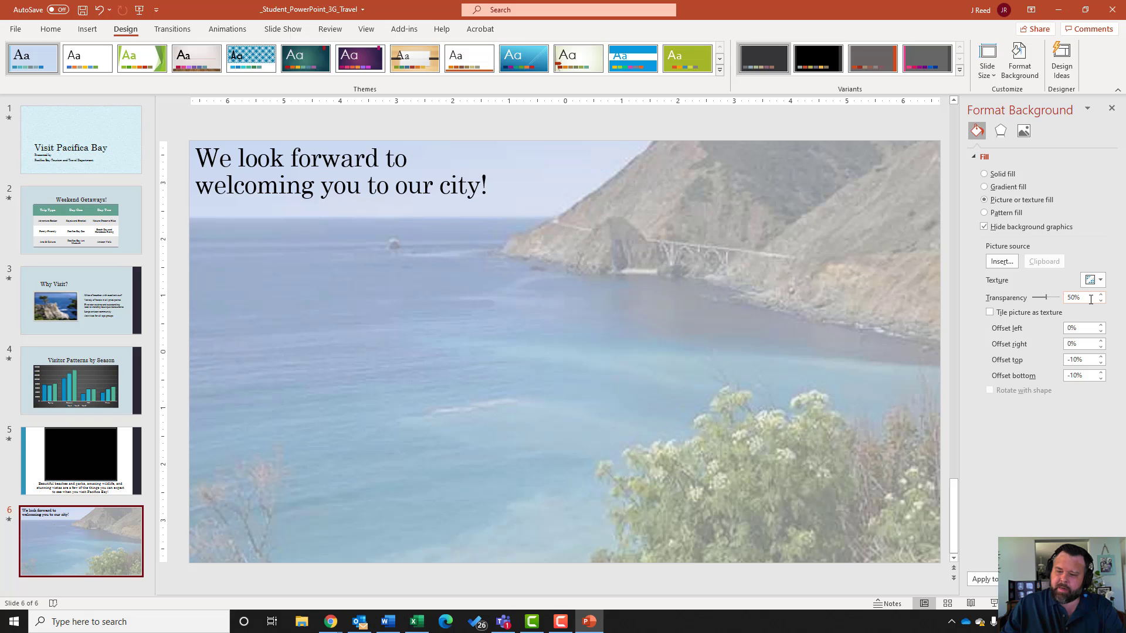
Set the background picture's transparency to 0%.
drag(1089, 299, 1009, 302)
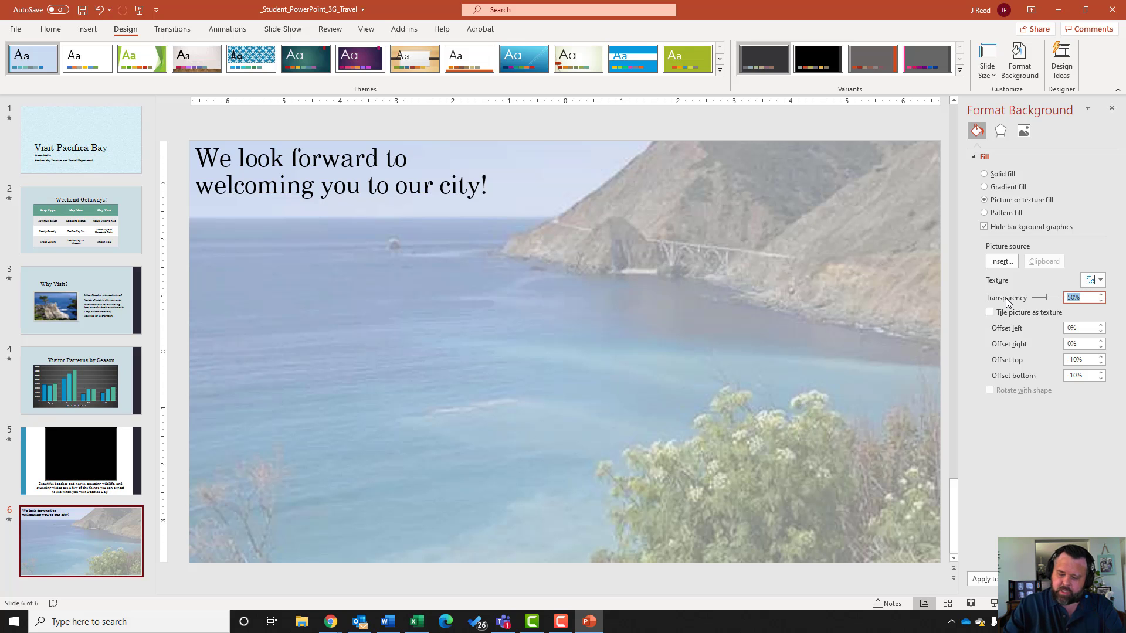
text(0)
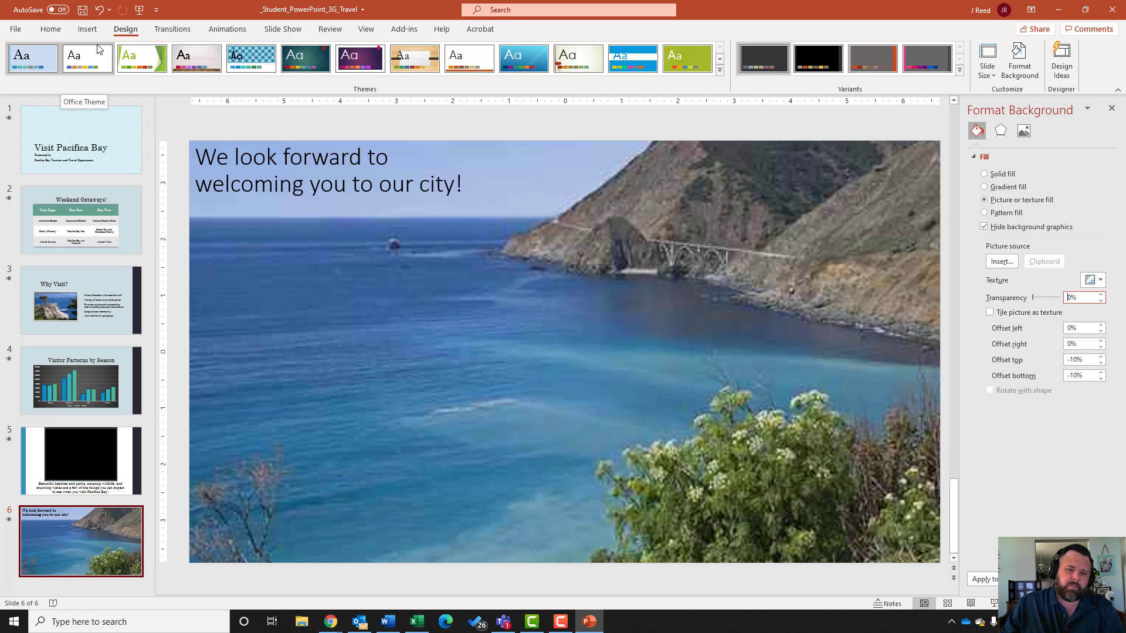
click(86, 29)
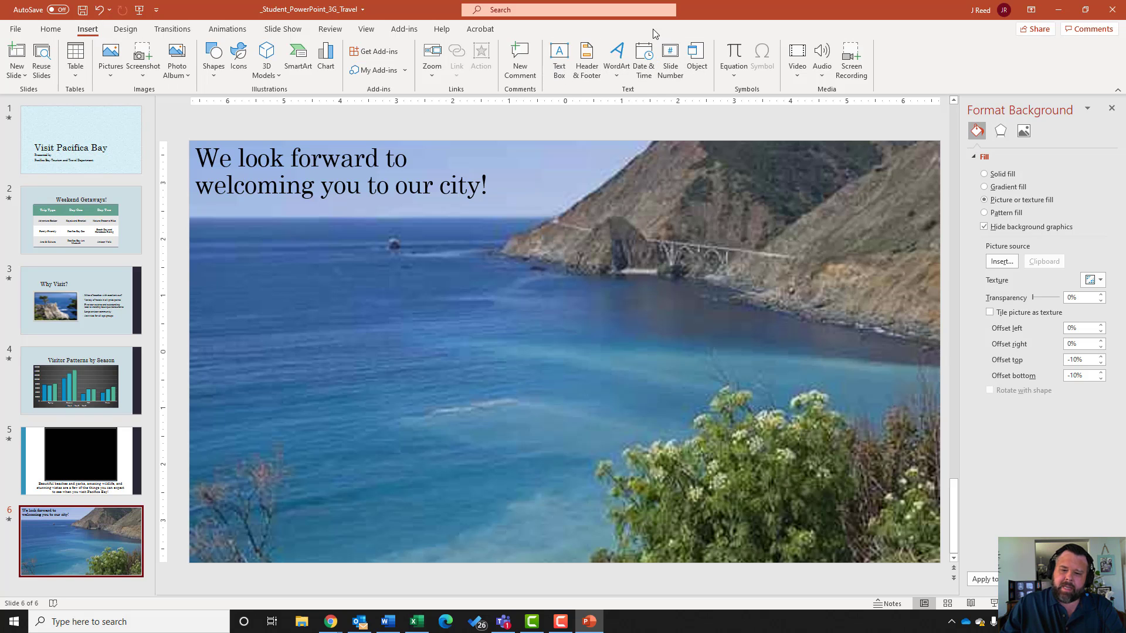
Add an auto-updating date, page numbers and the footer 3G_Travel to all notes and handouts.
click(591, 61)
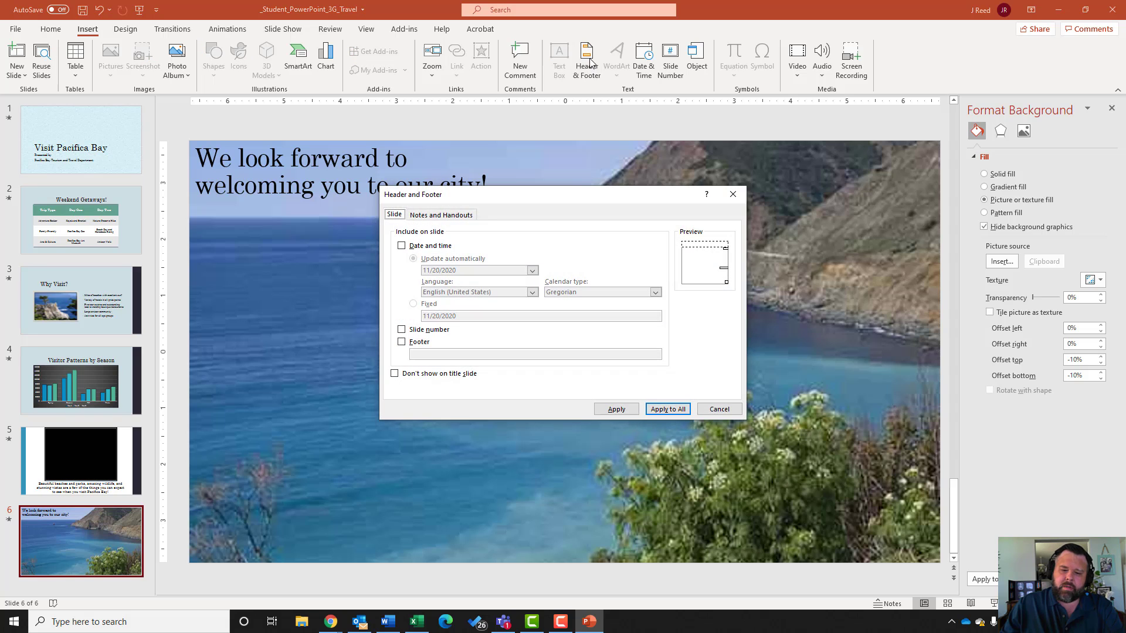
click(444, 216)
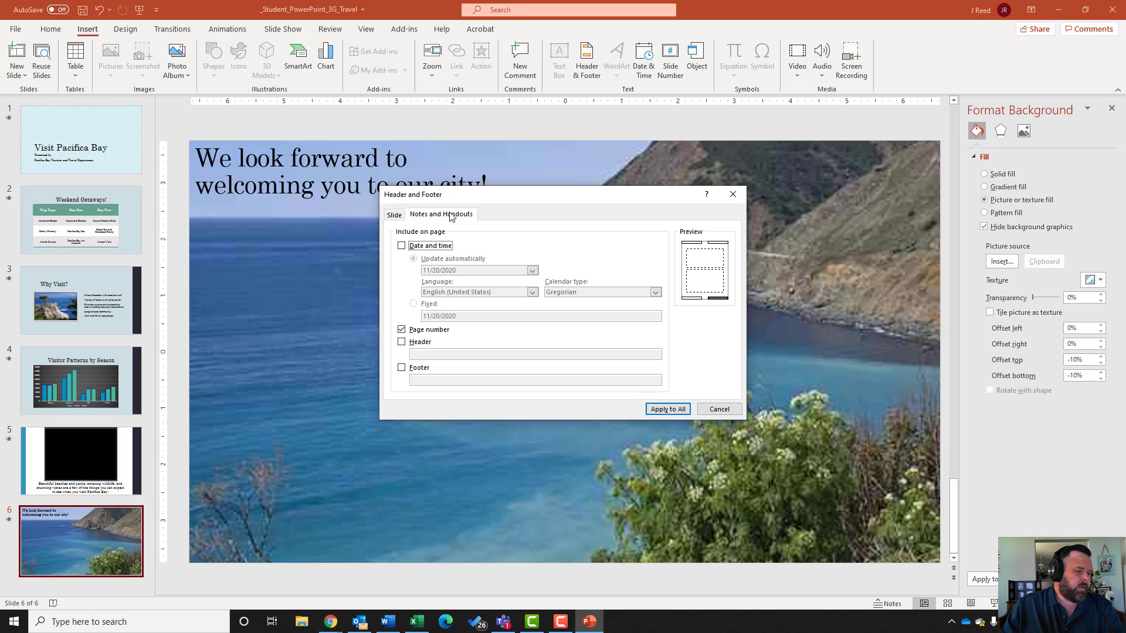
click(401, 246)
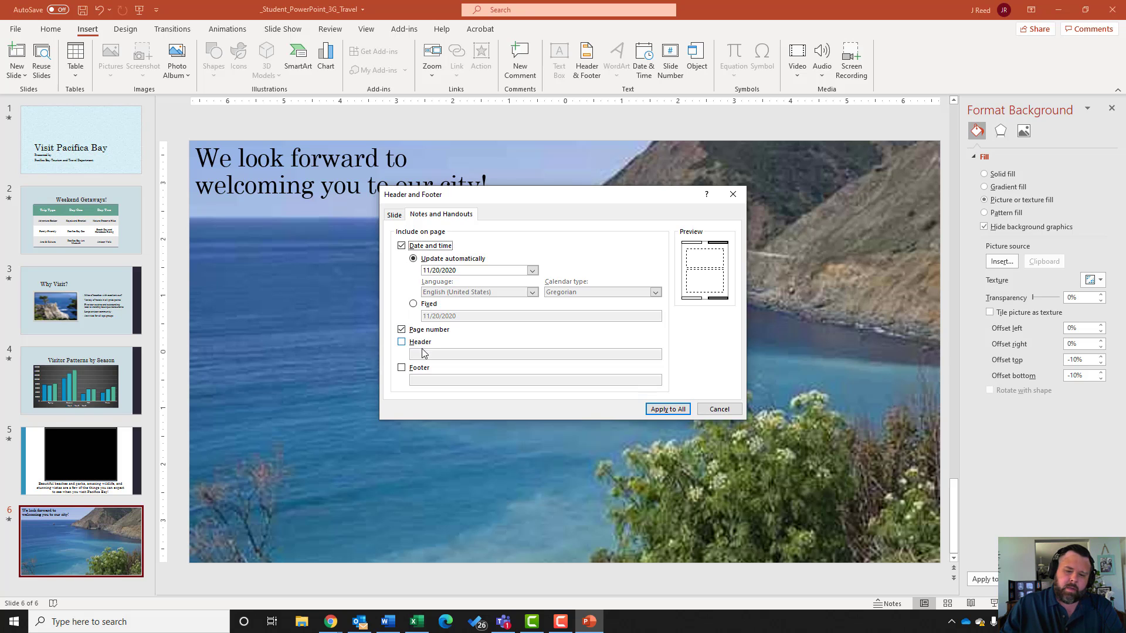
click(401, 368)
click(436, 381)
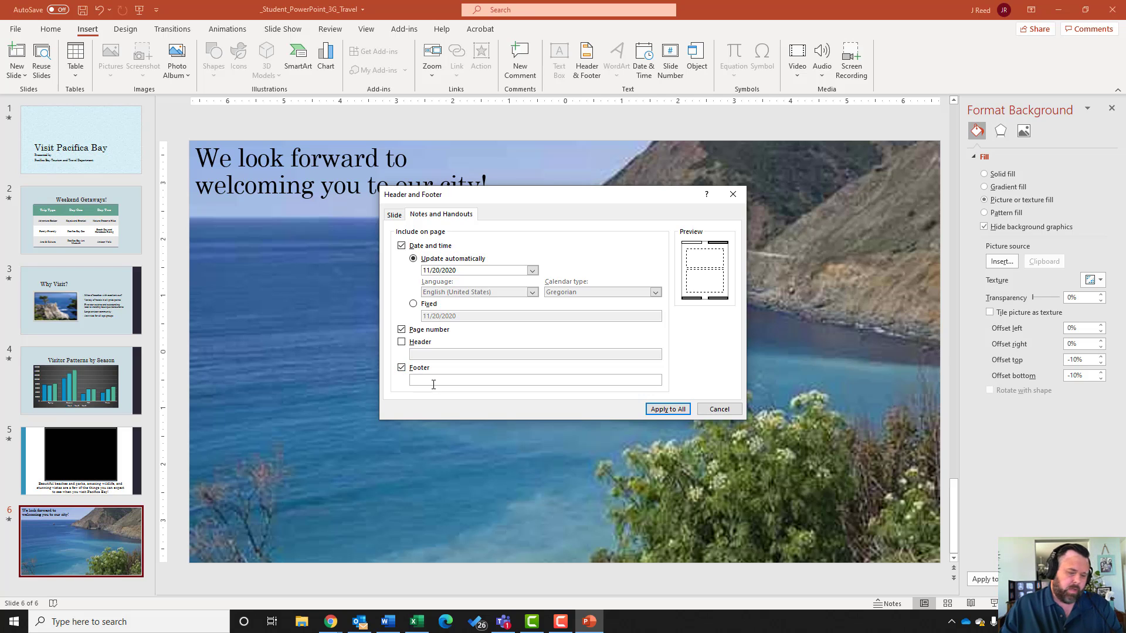
text(3G_Travel)
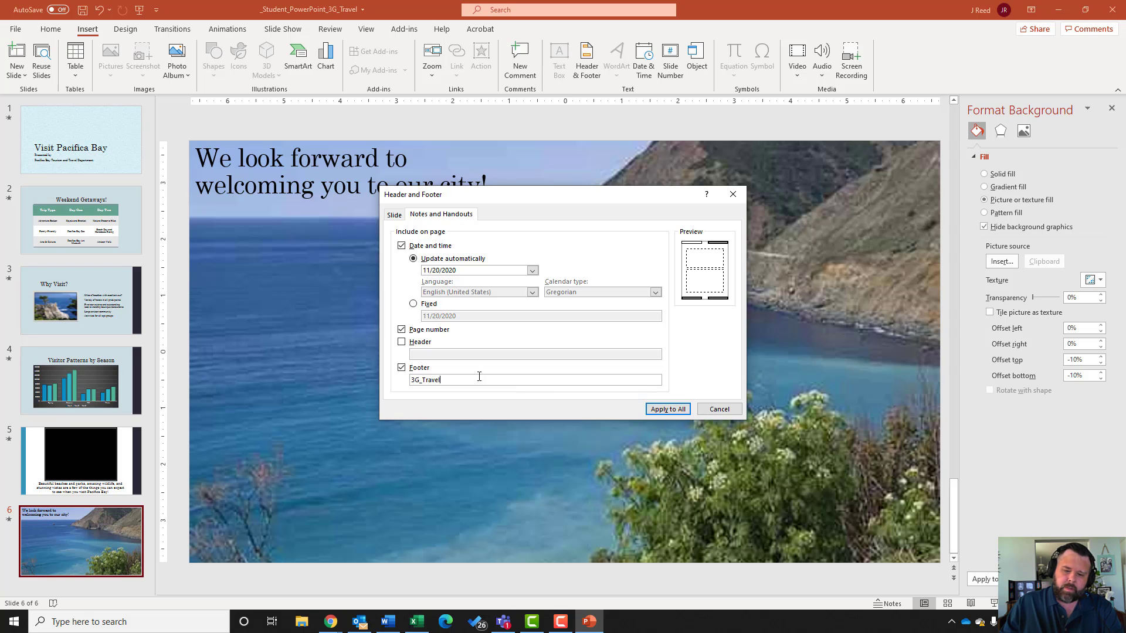
click(675, 410)
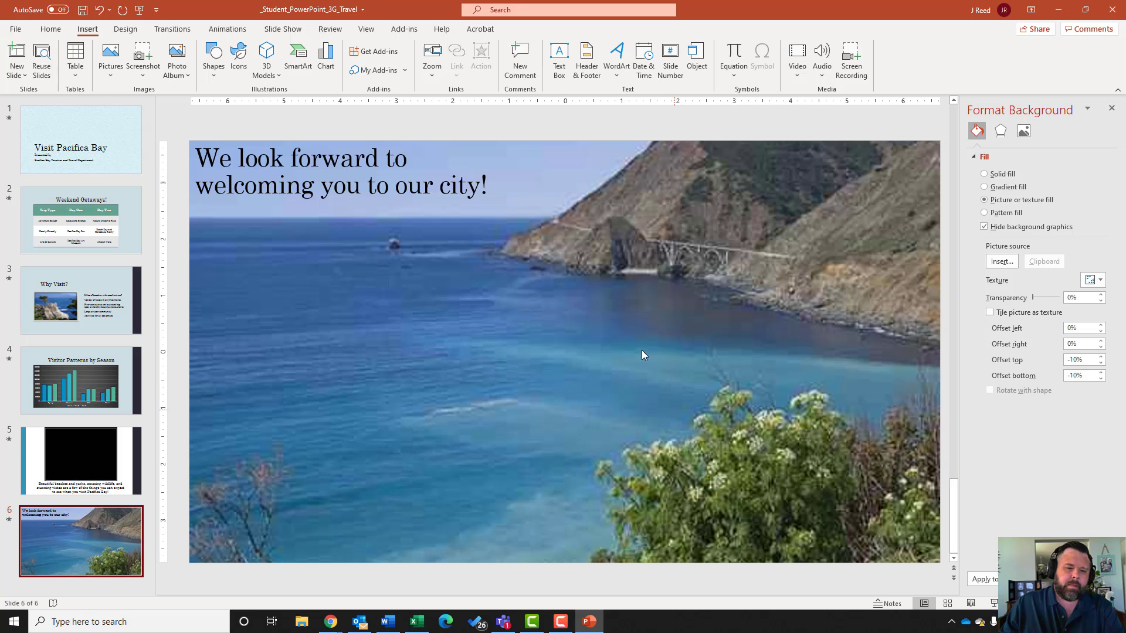
Add the tags travel, tourism in the document properties, then save the presentation.
click(13, 30)
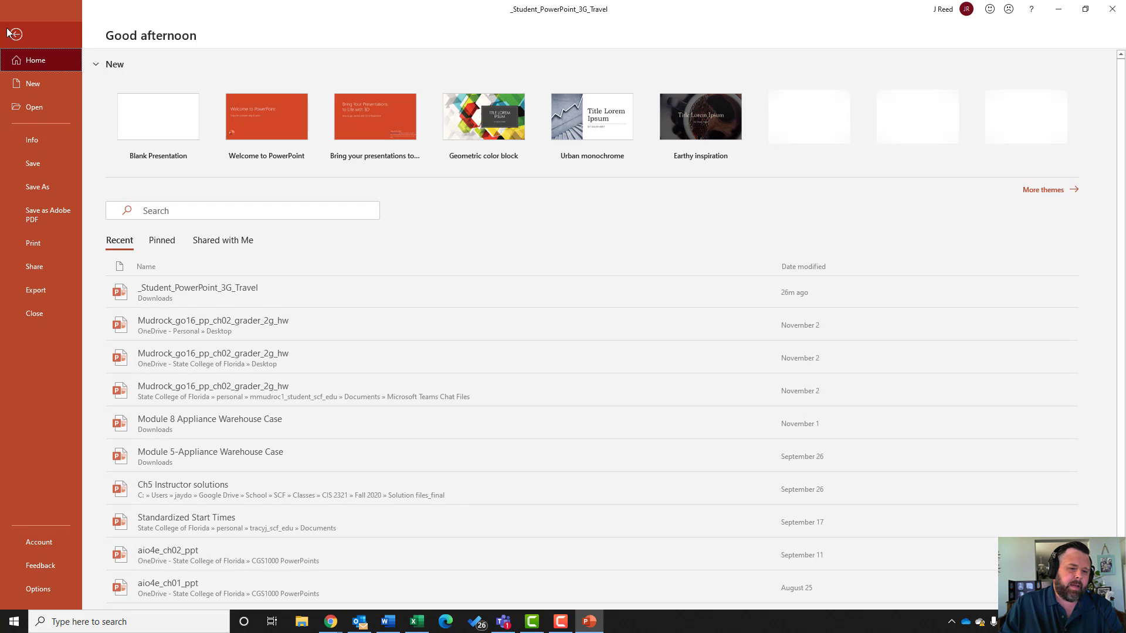
click(36, 145)
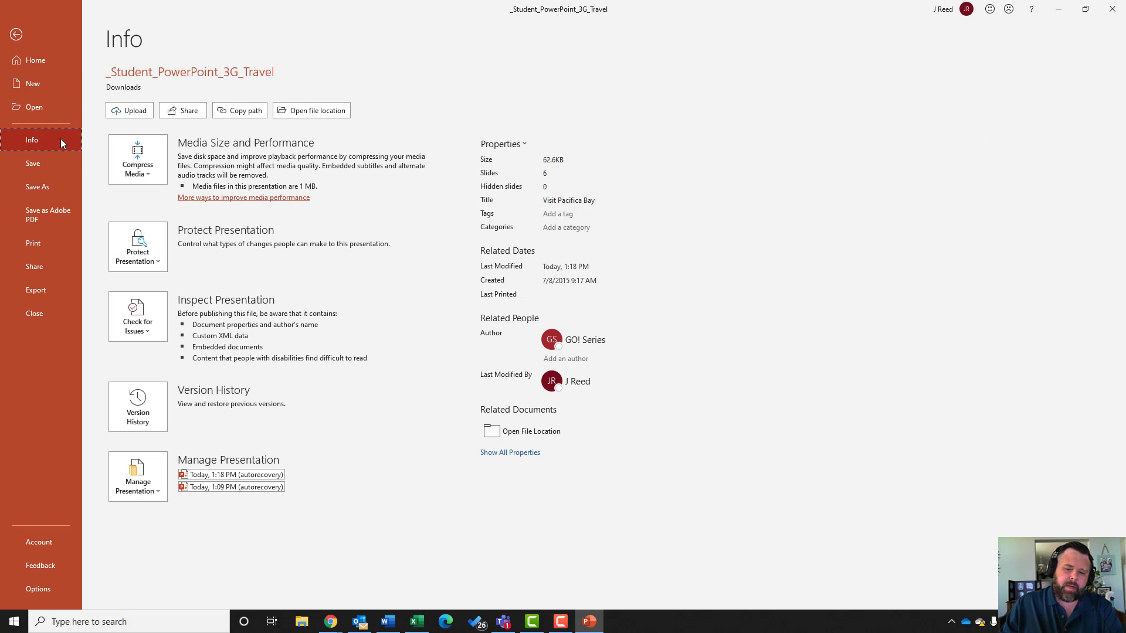
click(520, 458)
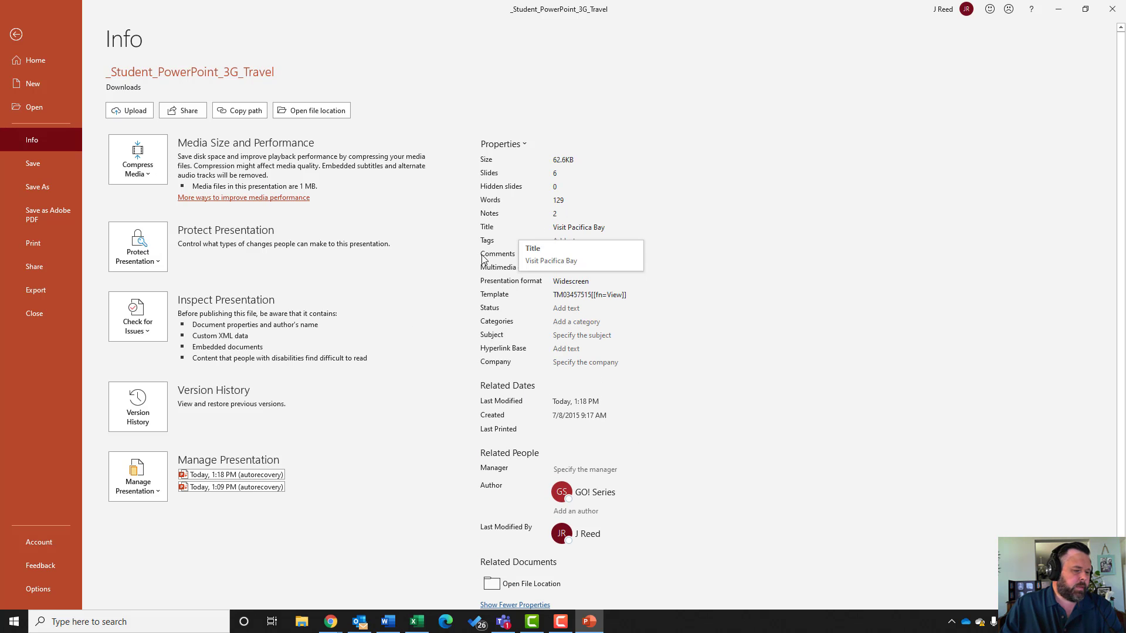
click(573, 241)
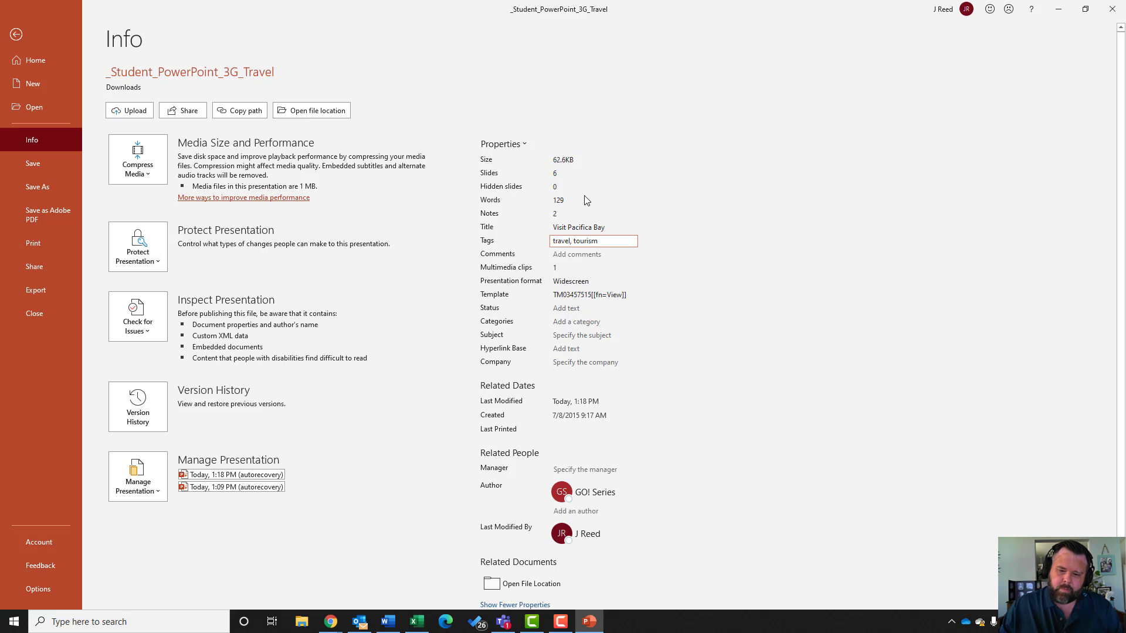
click(26, 168)
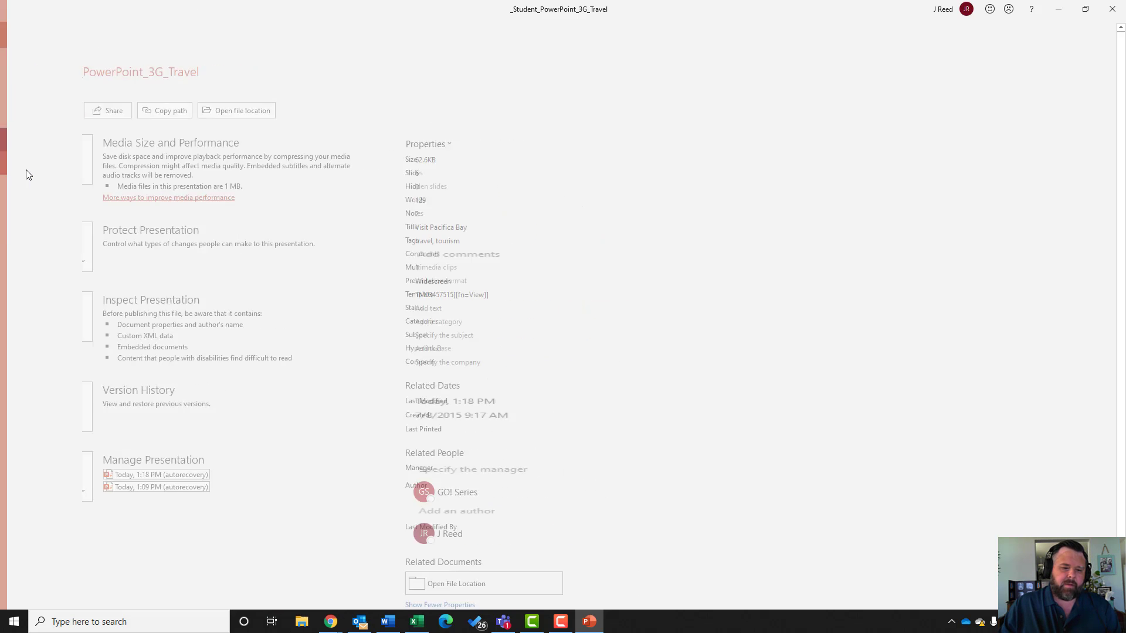
click(82, 12)
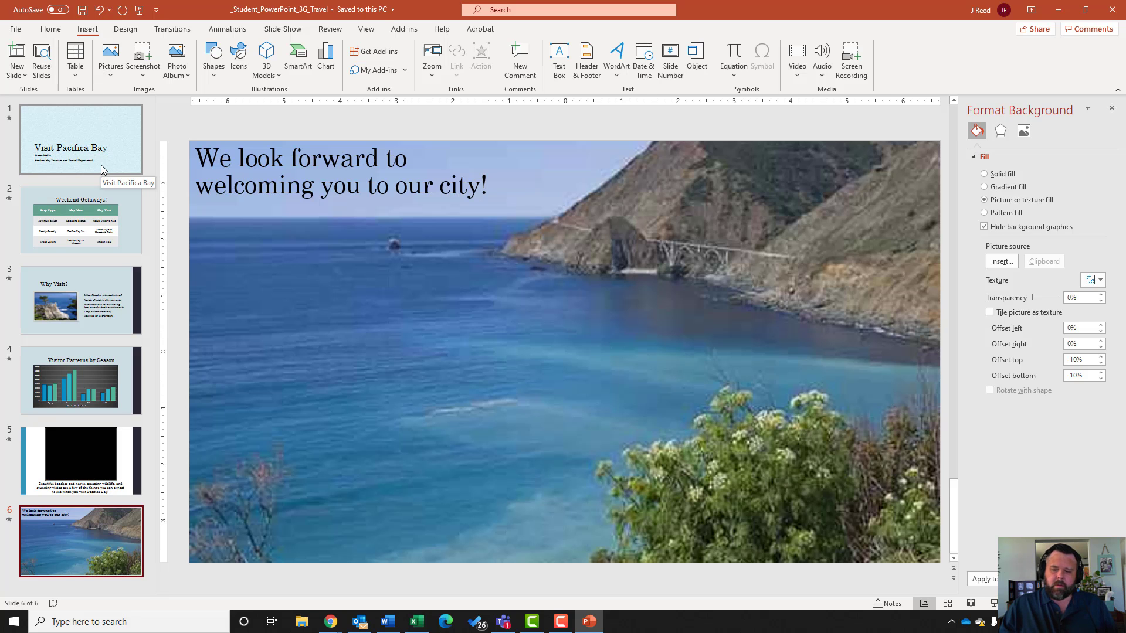
Upload _Student_PowerPoint_3G_Travel.pptx to MyLab IT, submit it for grading and close the assignment.
click(1058, 10)
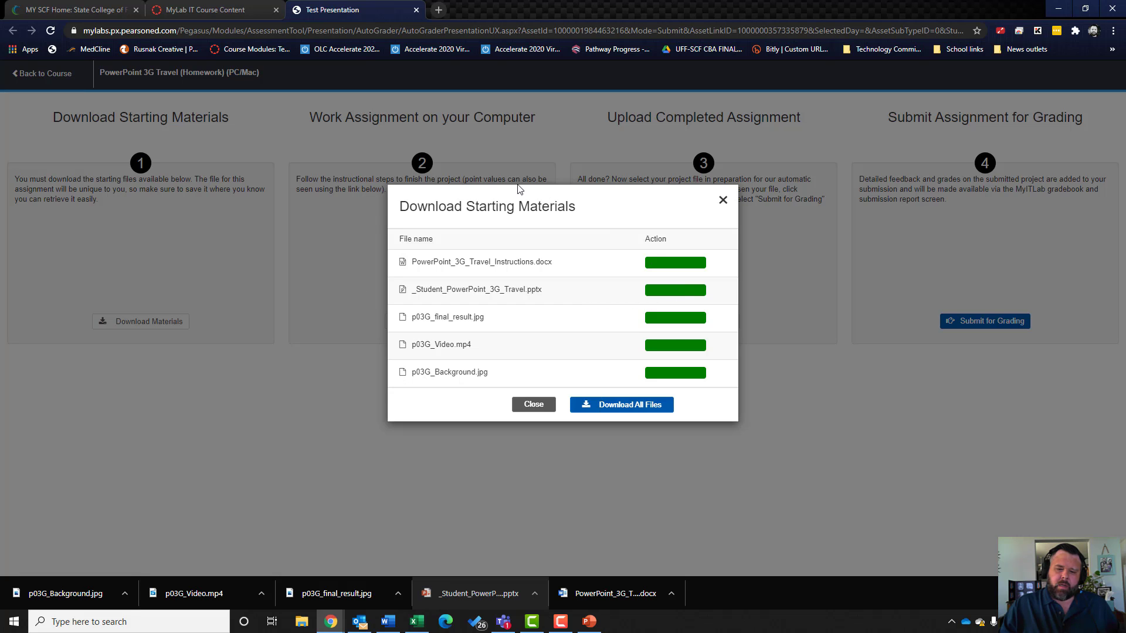
click(723, 200)
click(724, 324)
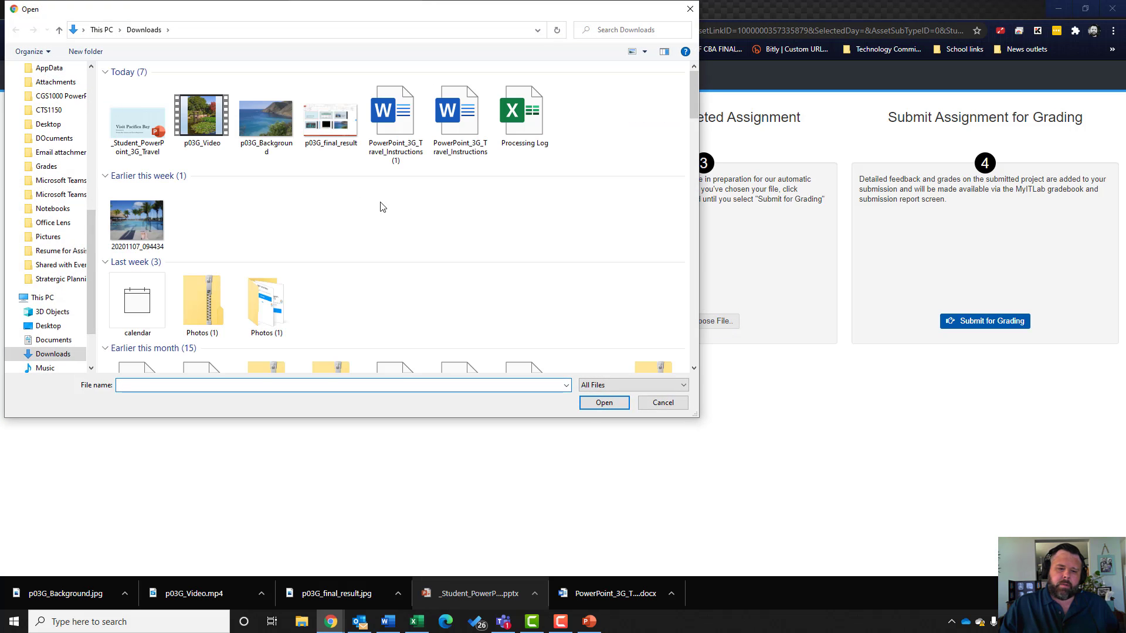
click(124, 134)
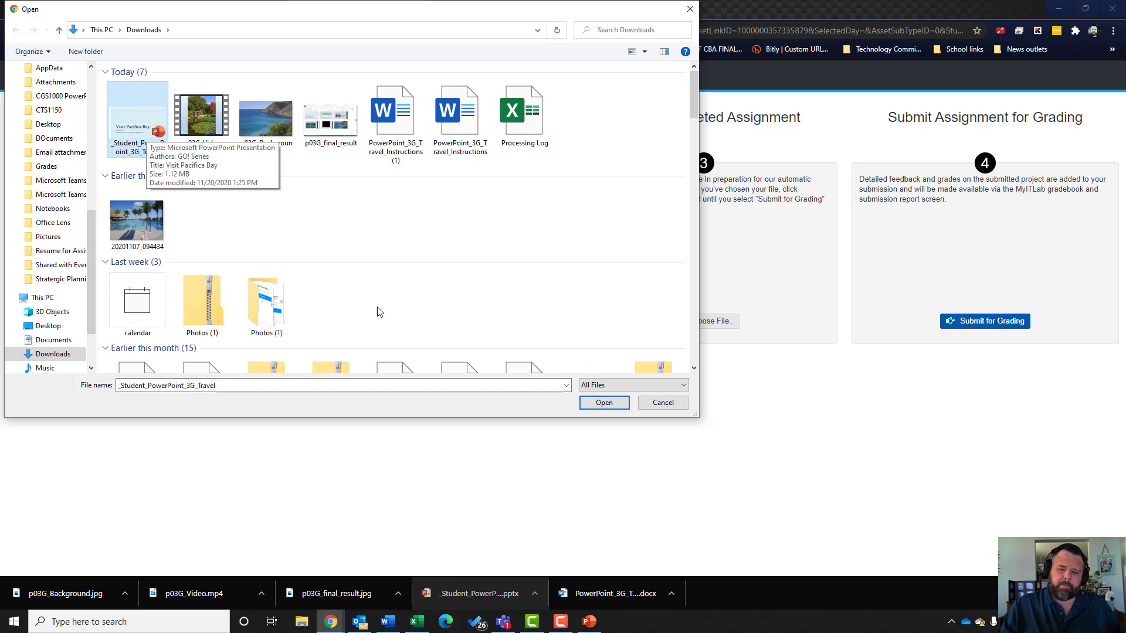
click(589, 404)
click(650, 321)
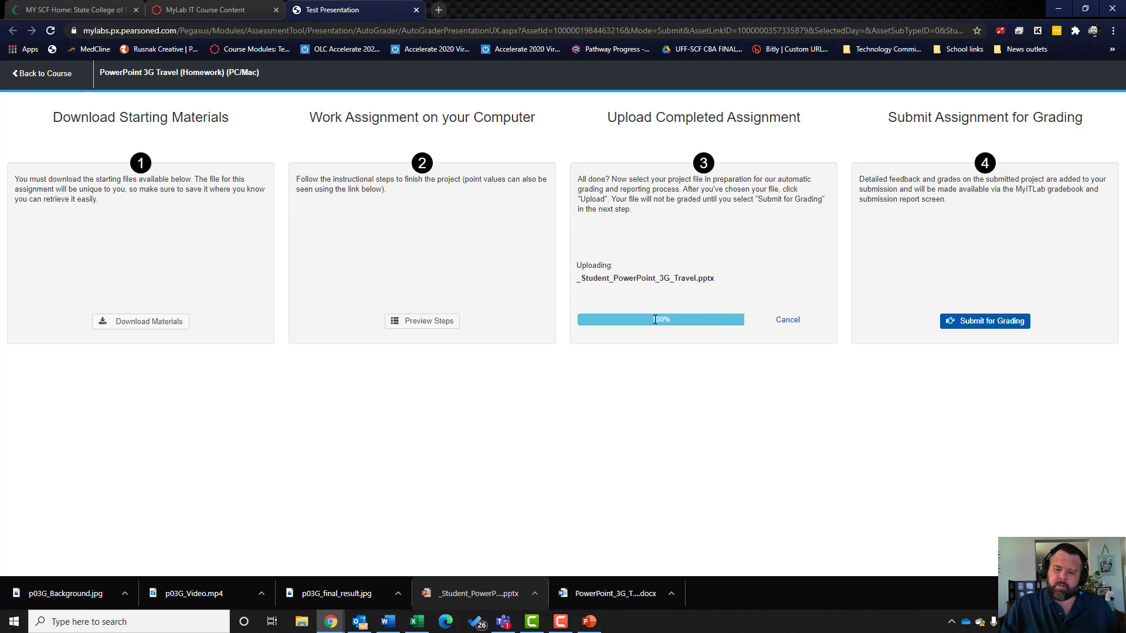
click(1011, 317)
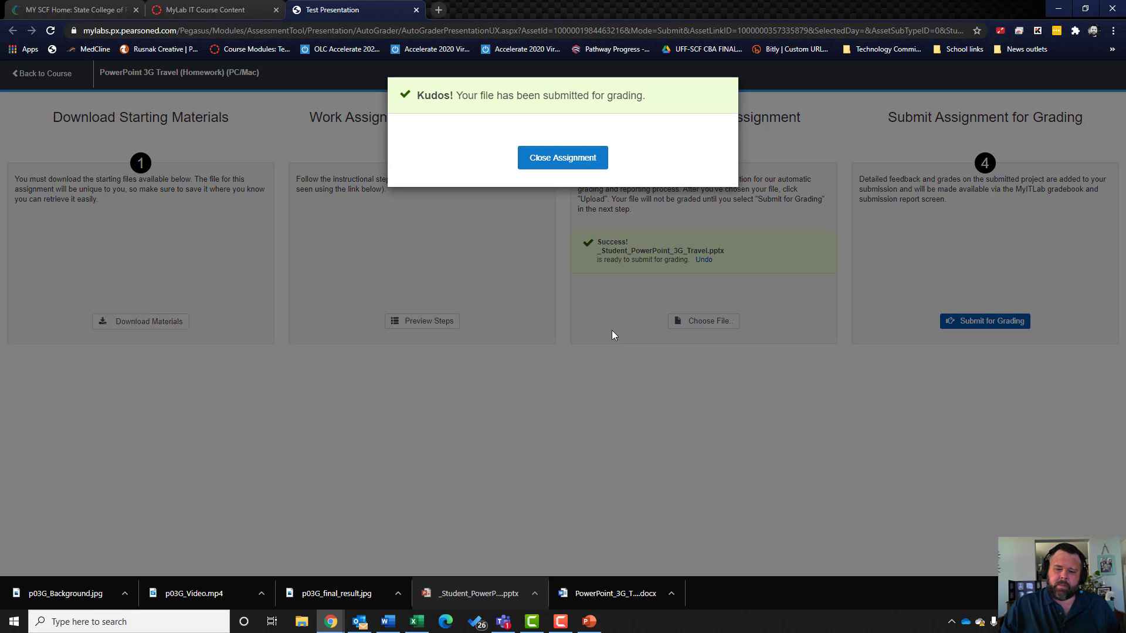
click(572, 334)
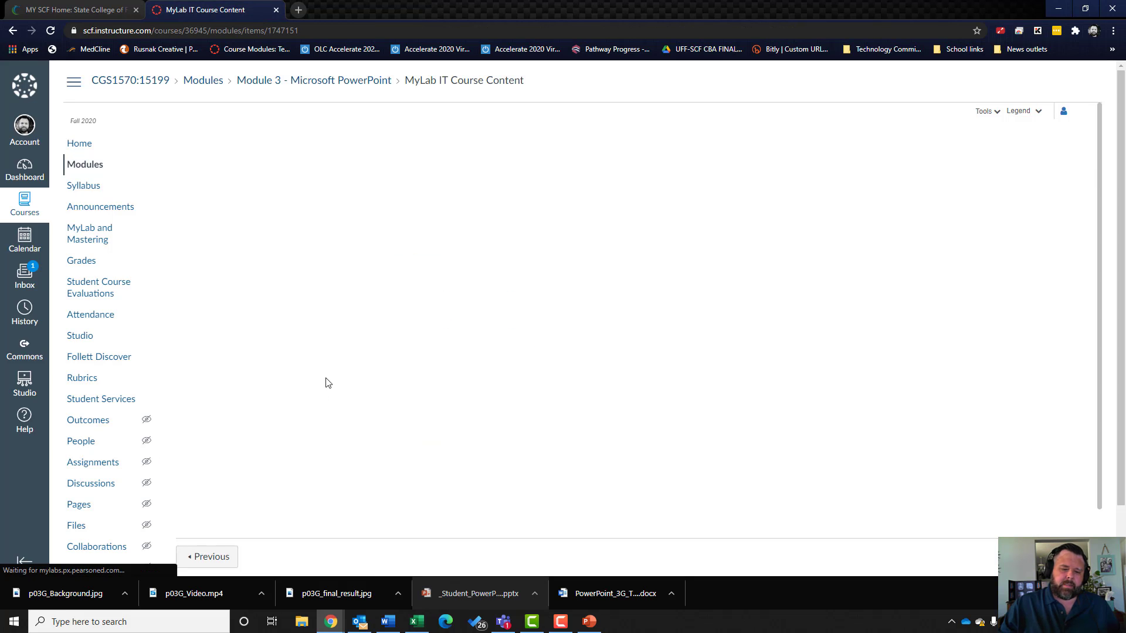
Open the Submission 1 details of the 100%-graded PowerPoint 3G Travel homework in Canvas.
click(510, 441)
click(492, 422)
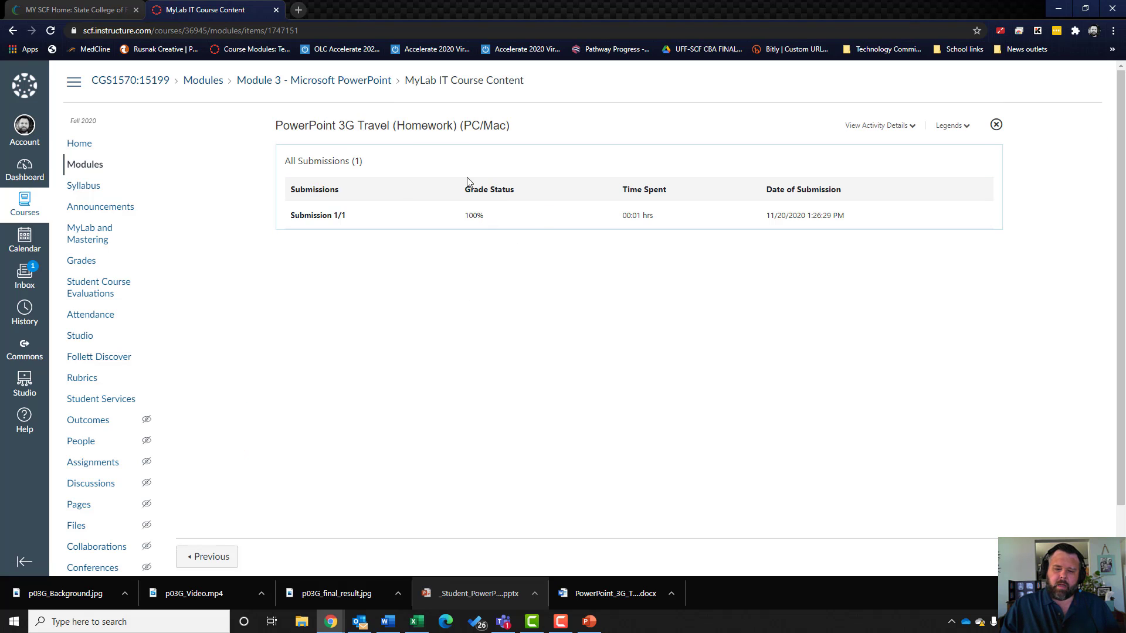
click(340, 217)
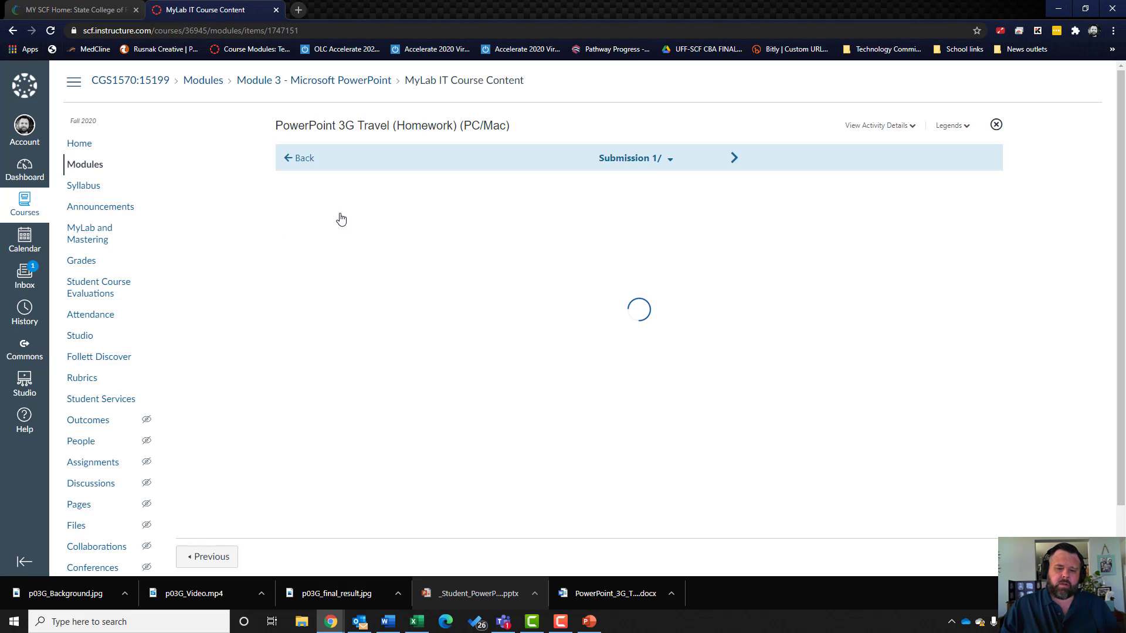